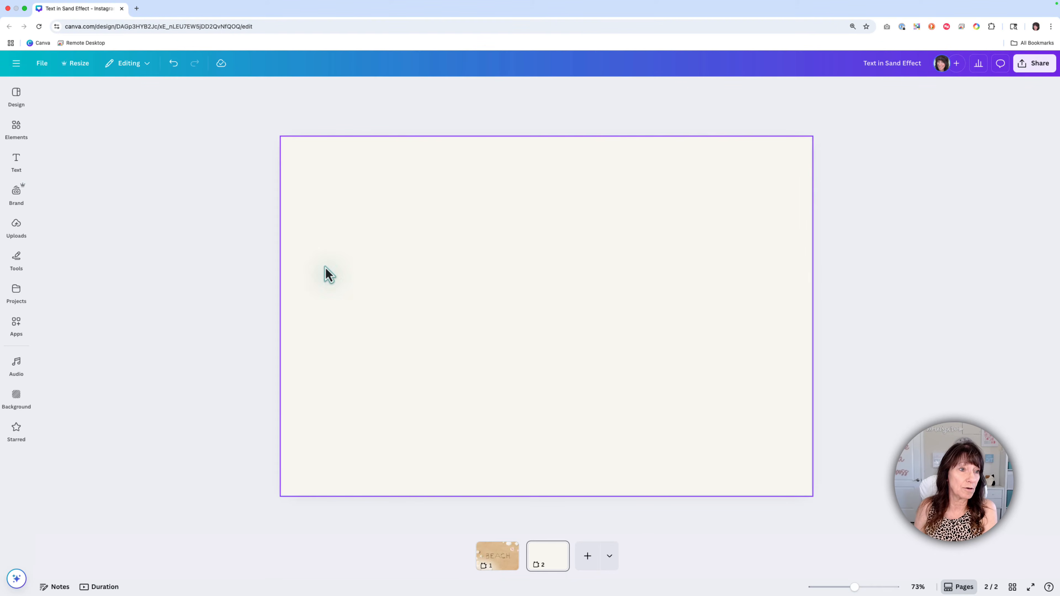
# Step: Search the elements library for "sand letters" and show all the matching photos
pyautogui.click(16, 127)
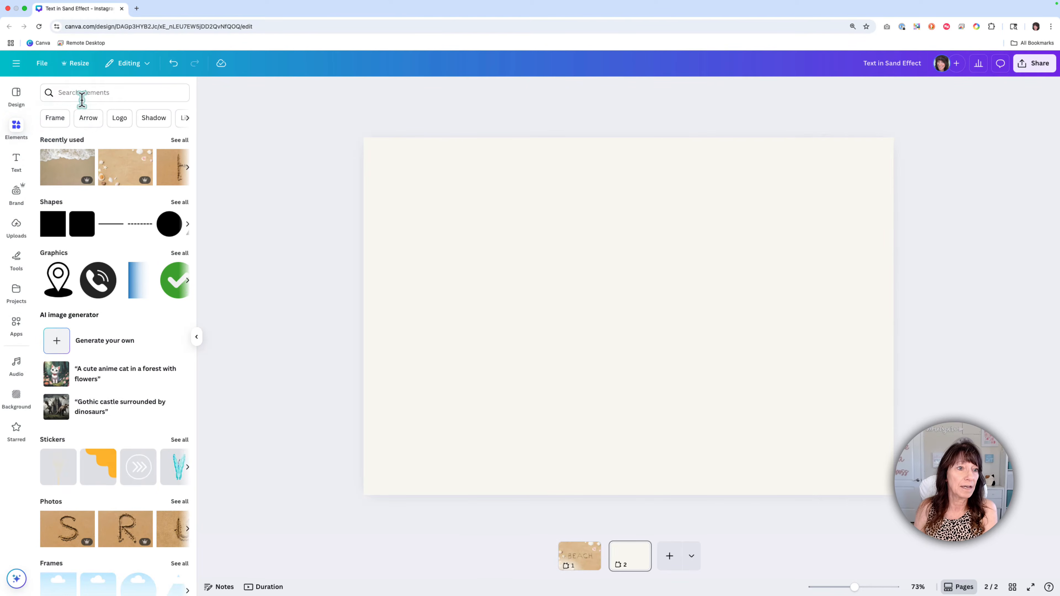
pyautogui.click(101, 92)
pyautogui.write('s')
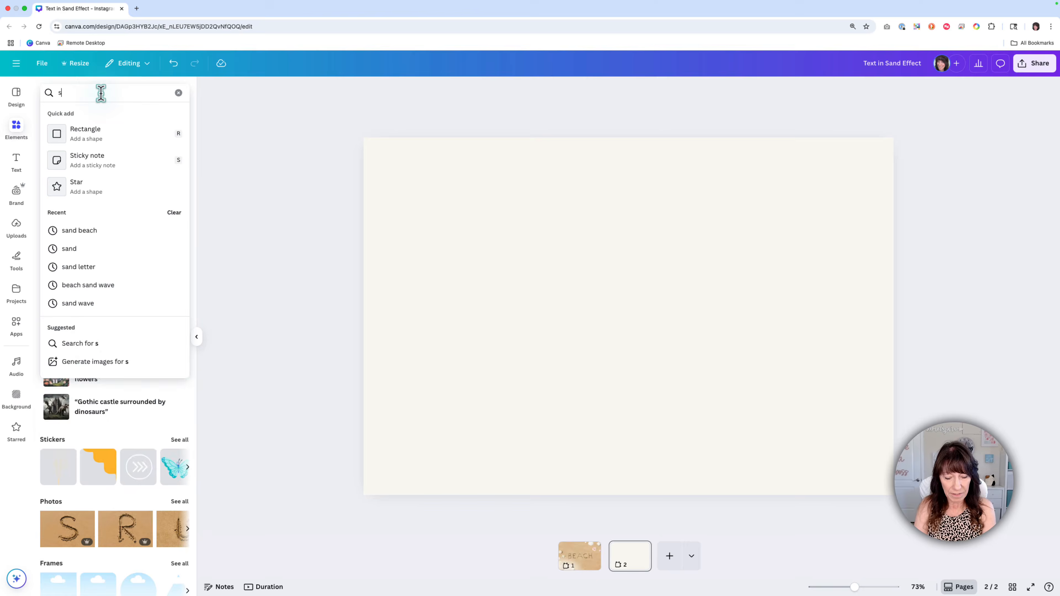
pyautogui.write('and letter')
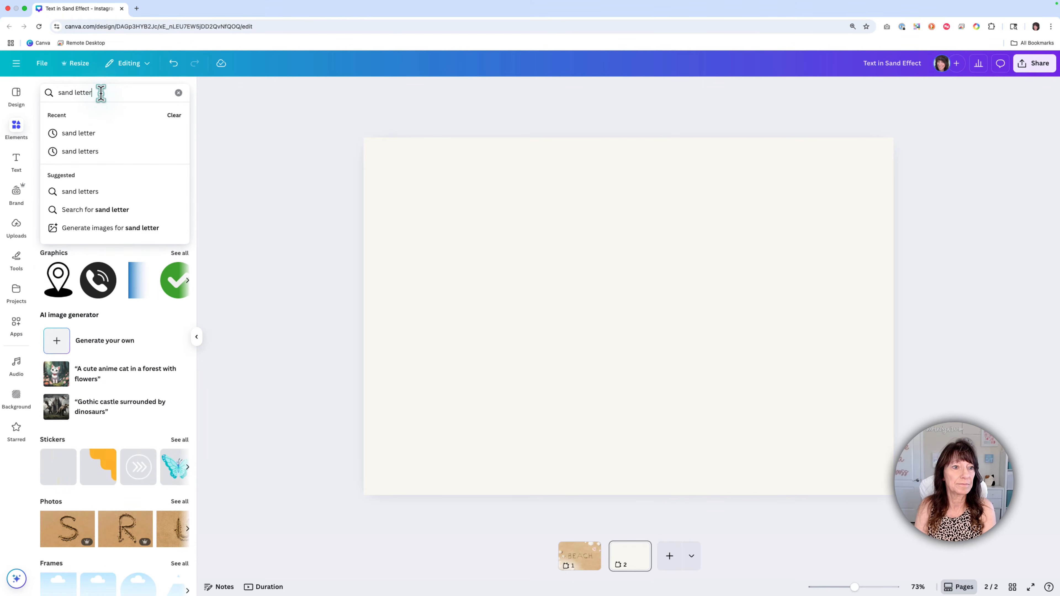
pyautogui.write('s')
pyautogui.press('Return')
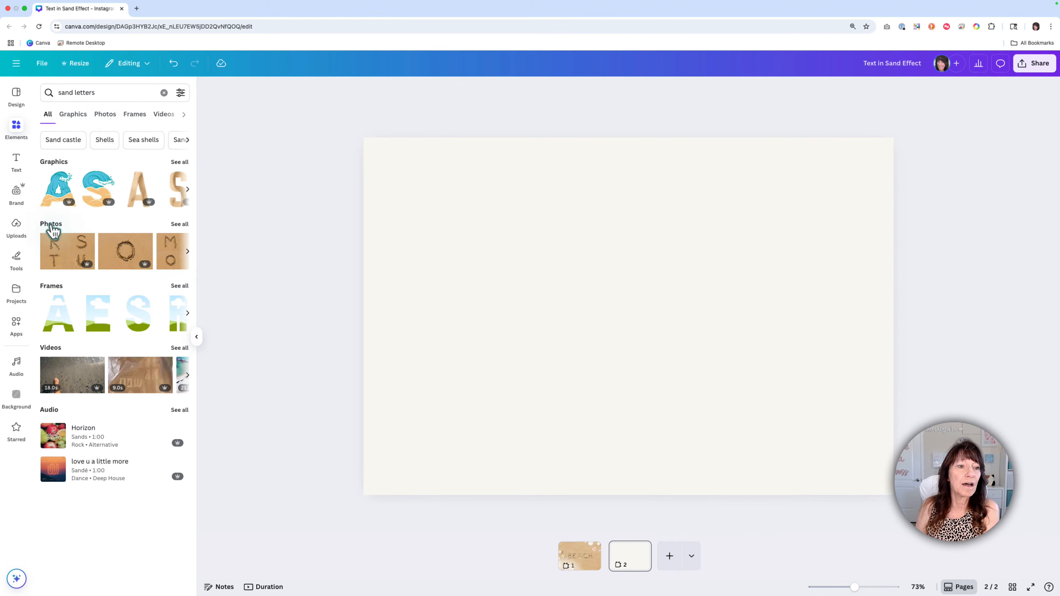
pyautogui.click(175, 228)
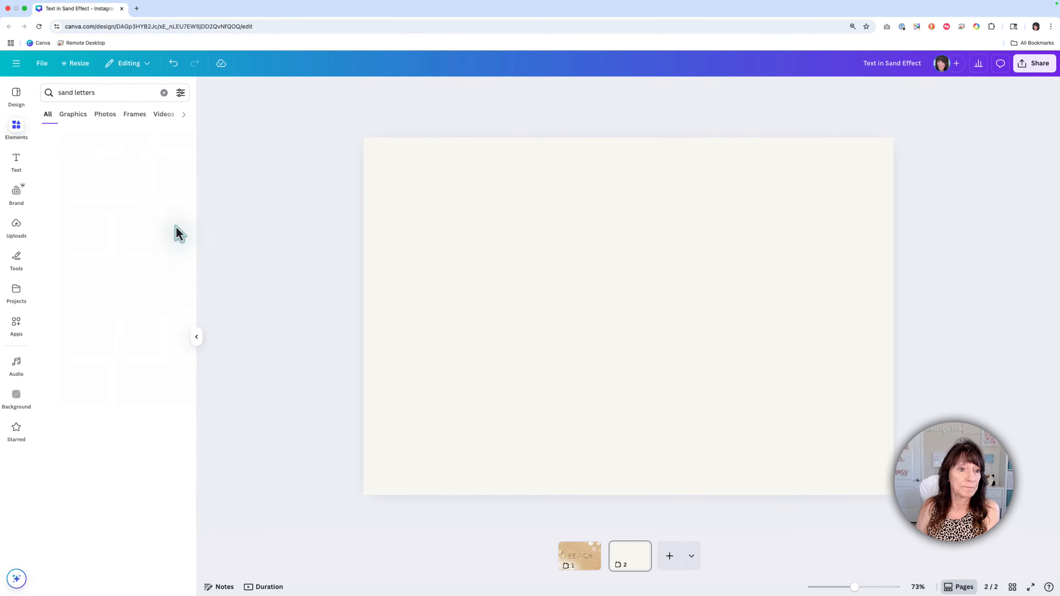
# Step: Add the sand-written B photo to the page and list all of its Magic Recommendations
pyautogui.scroll(-5, 154, 224)
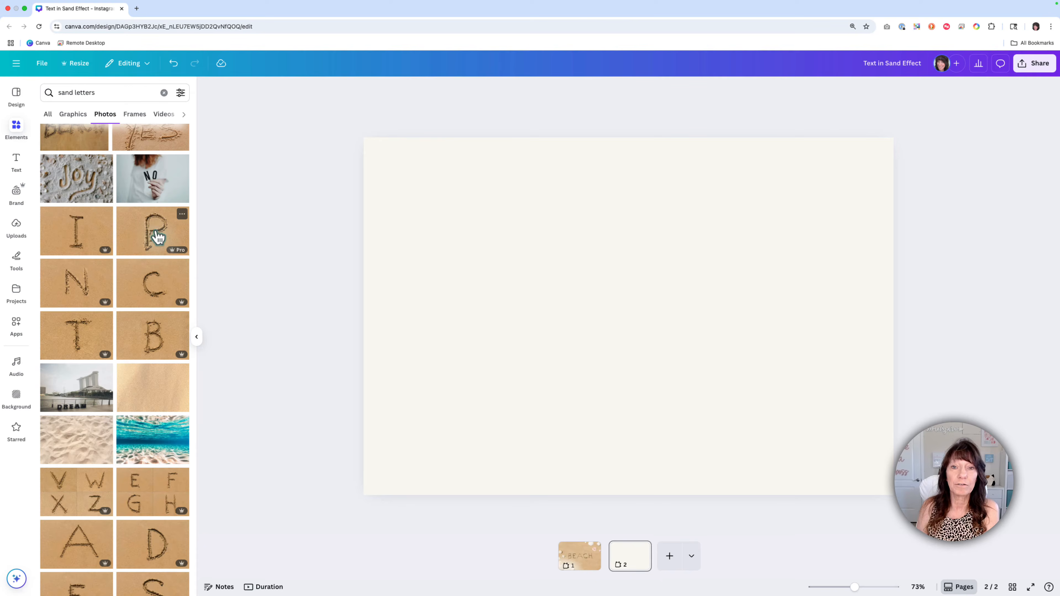
pyautogui.scroll(-1, 158, 237)
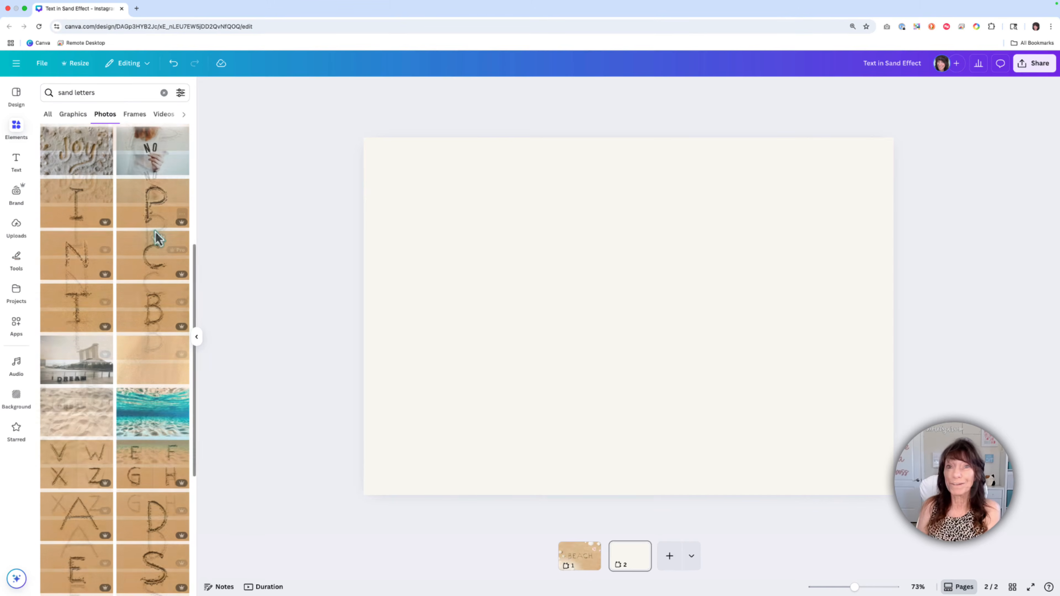
pyautogui.click(138, 309)
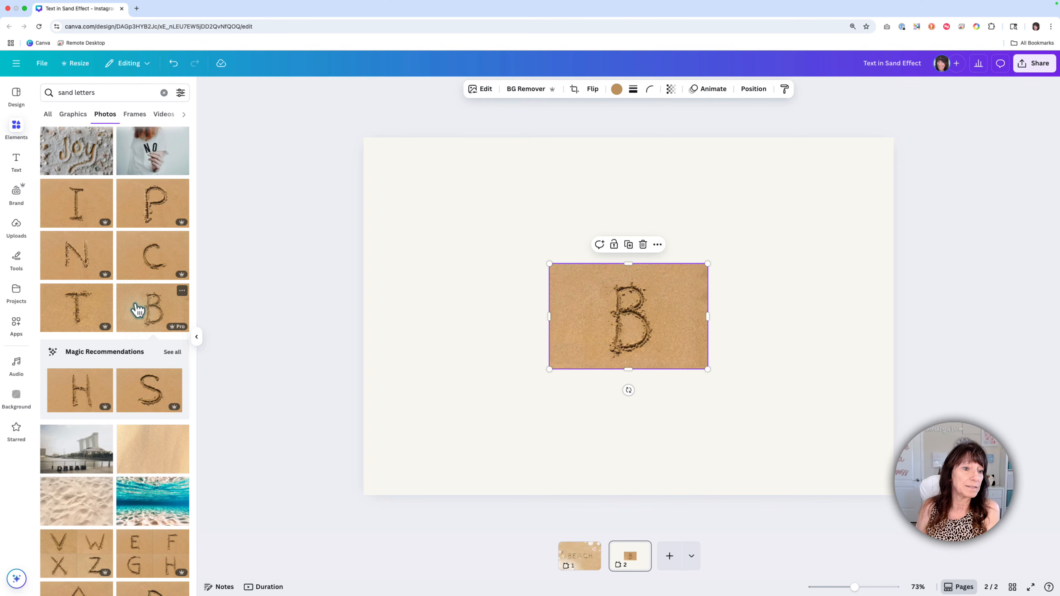
pyautogui.click(171, 354)
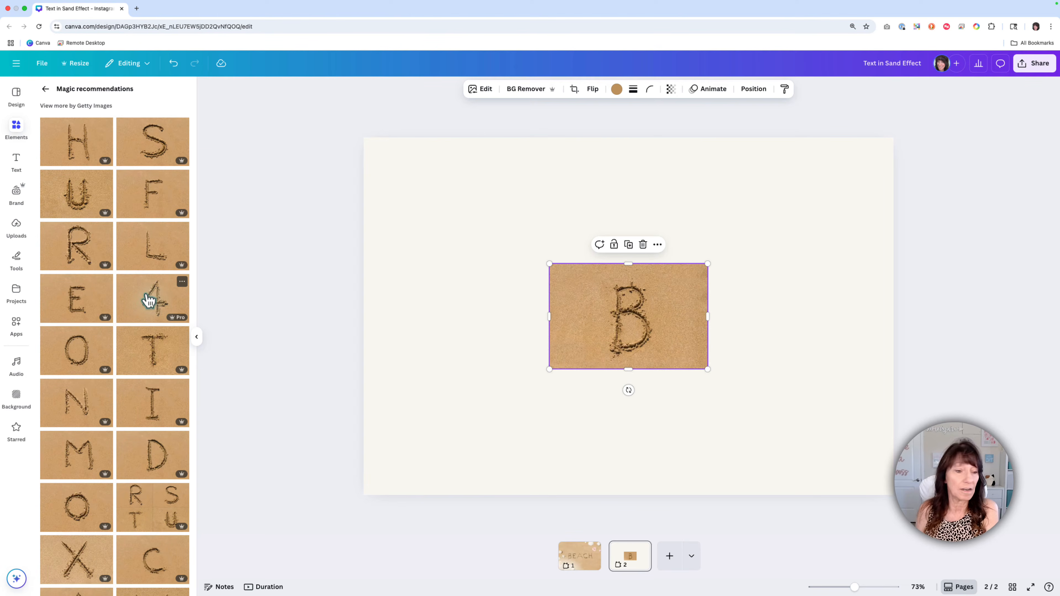
# Step: Add the matching sand-letter photos E, A, C and H to the page from the recommendations
pyautogui.click(73, 305)
pyautogui.scroll(-5, 74, 305)
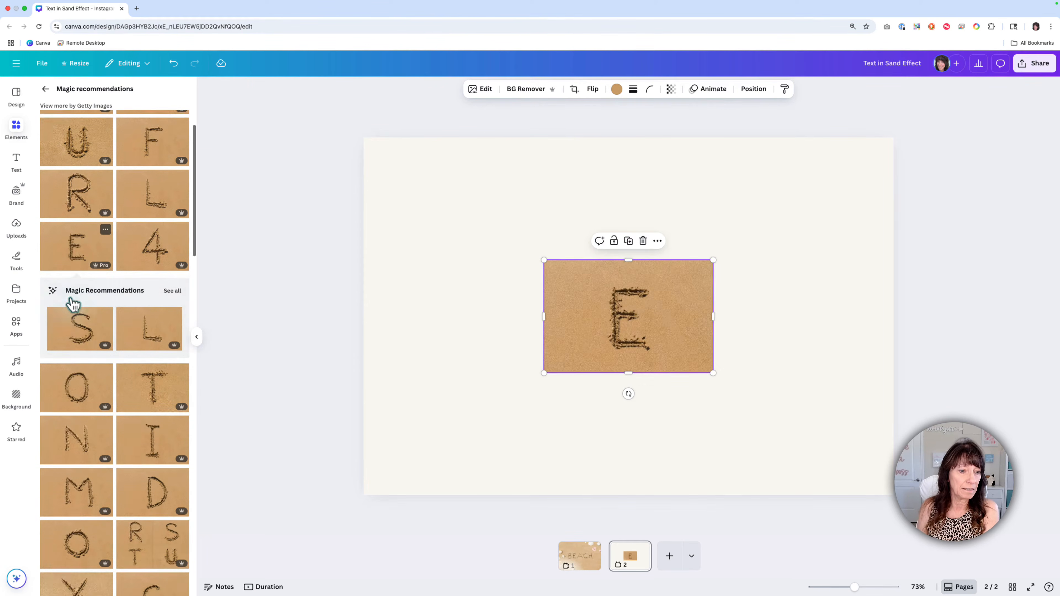
pyautogui.click(76, 418)
pyautogui.scroll(-4, 156, 360)
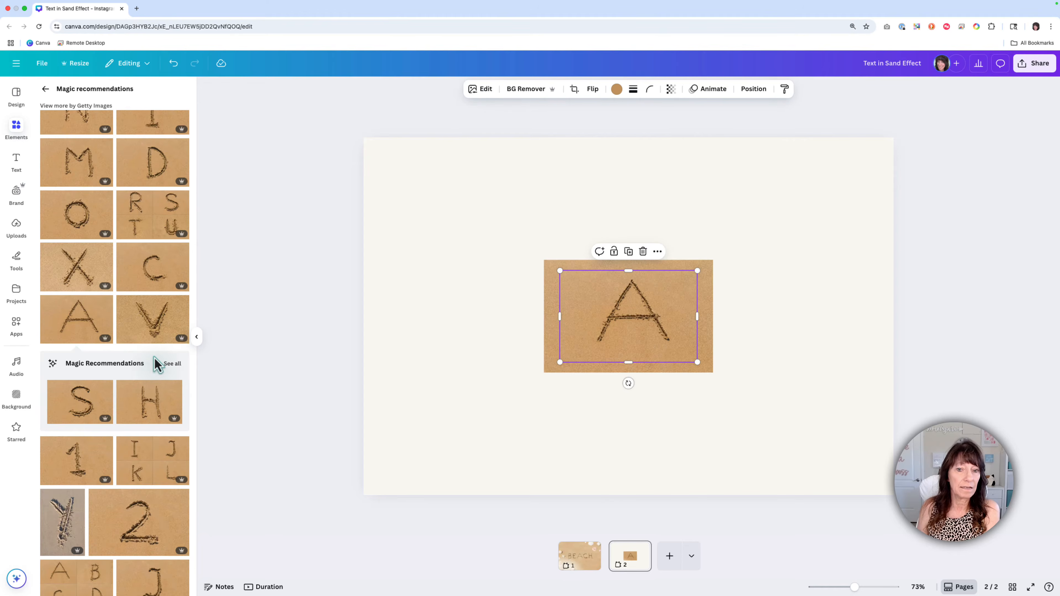
pyautogui.click(155, 280)
pyautogui.scroll(6, 155, 284)
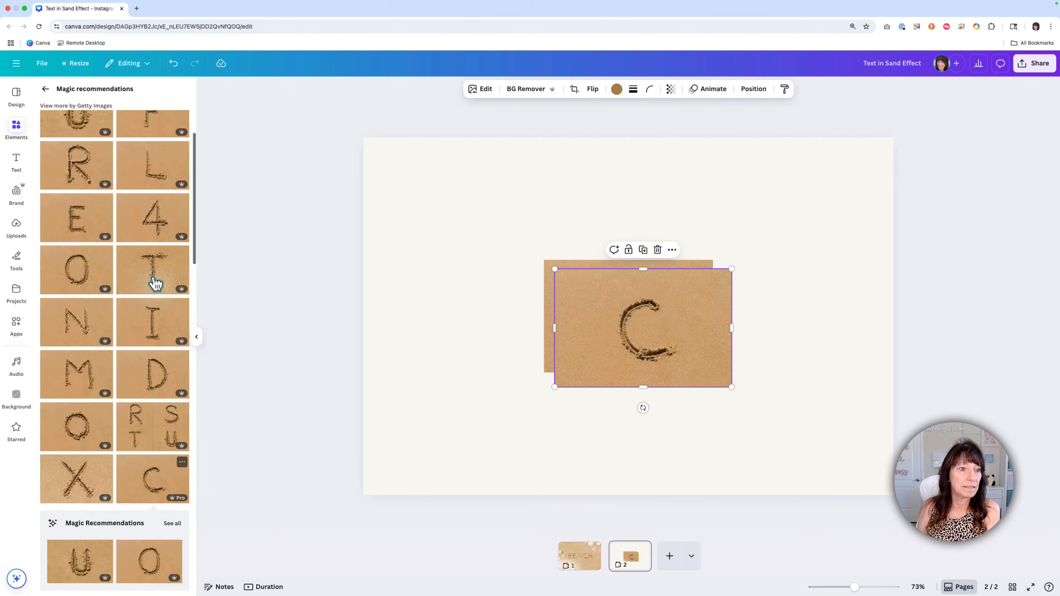
pyautogui.click(66, 150)
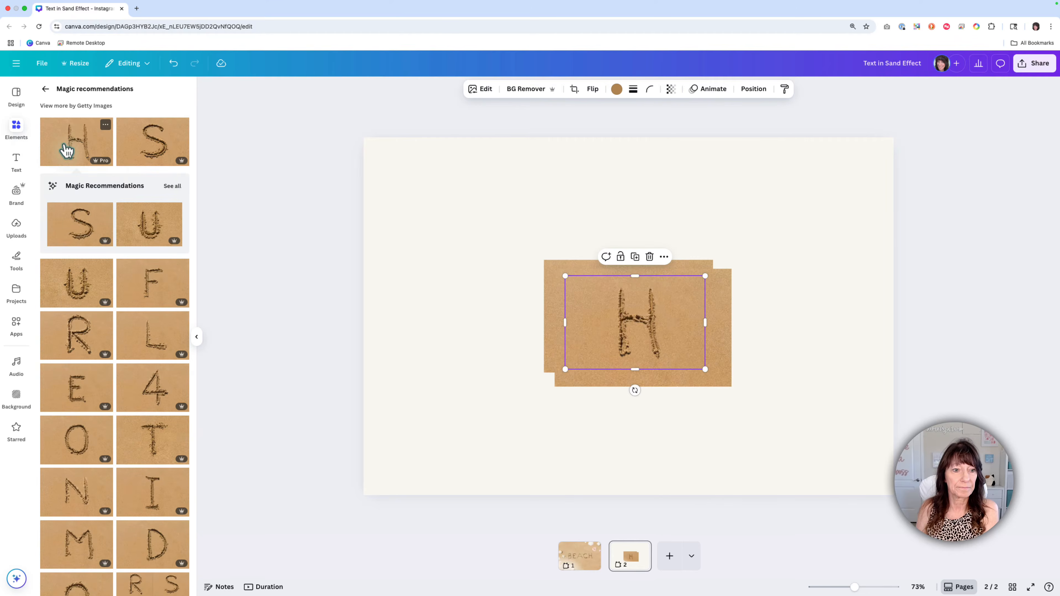
pyautogui.click(201, 342)
pyautogui.click(440, 346)
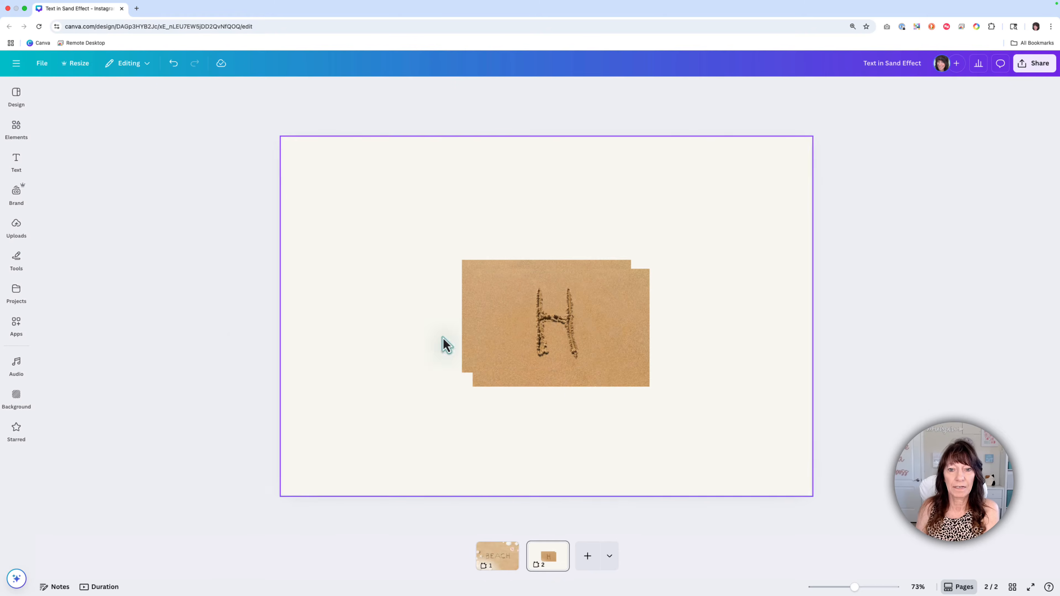
# Step: Spread the stacked letter photos apart across the page, with B at one end and H at the other
pyautogui.moveTo(542, 337); pyautogui.dragTo(762, 331)
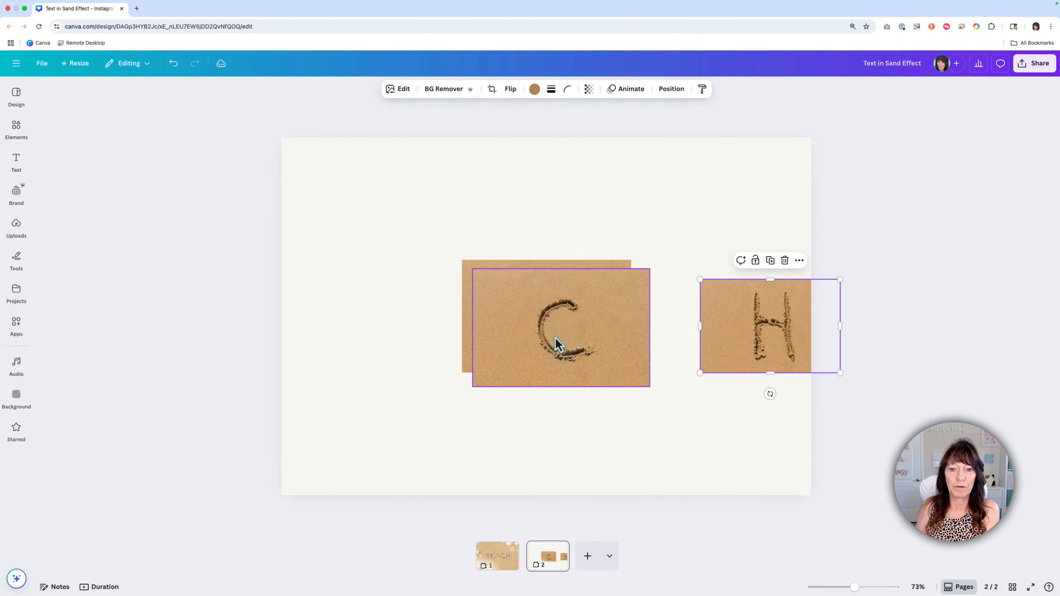
pyautogui.moveTo(553, 334); pyautogui.dragTo(681, 333)
pyautogui.moveTo(544, 332); pyautogui.dragTo(605, 334)
pyautogui.moveTo(533, 332); pyautogui.dragTo(572, 373)
pyautogui.click(491, 279)
pyautogui.moveTo(491, 279); pyautogui.dragTo(310, 296)
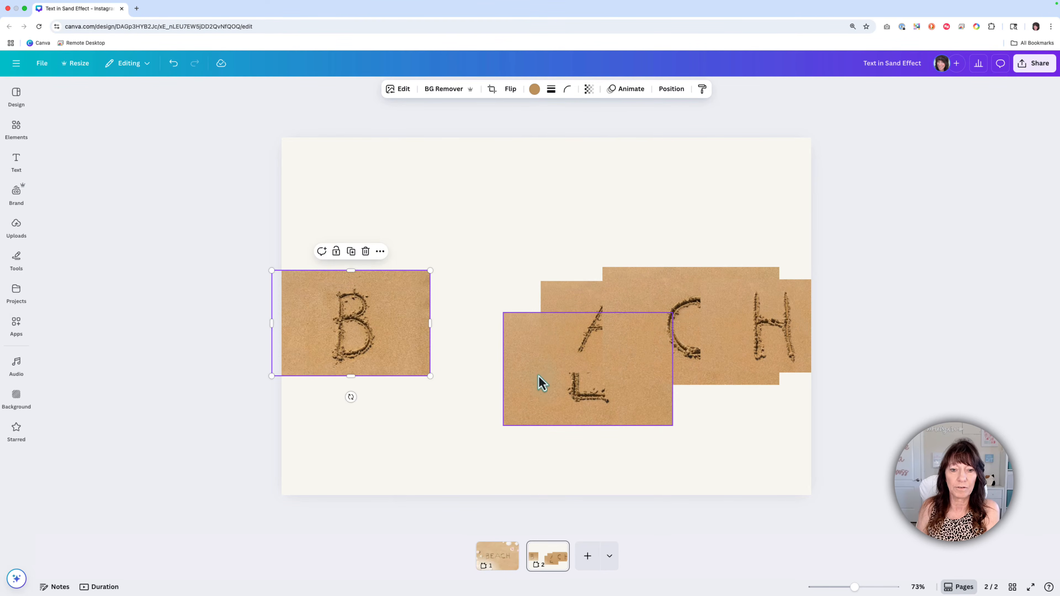
# Step: Place the E photo beside the B and adjust the A and C photos so the row spells BEACH
pyautogui.moveTo(540, 382); pyautogui.dragTo(406, 335)
pyautogui.moveTo(574, 326); pyautogui.dragTo(553, 315)
pyautogui.moveTo(497, 332); pyautogui.dragTo(499, 319)
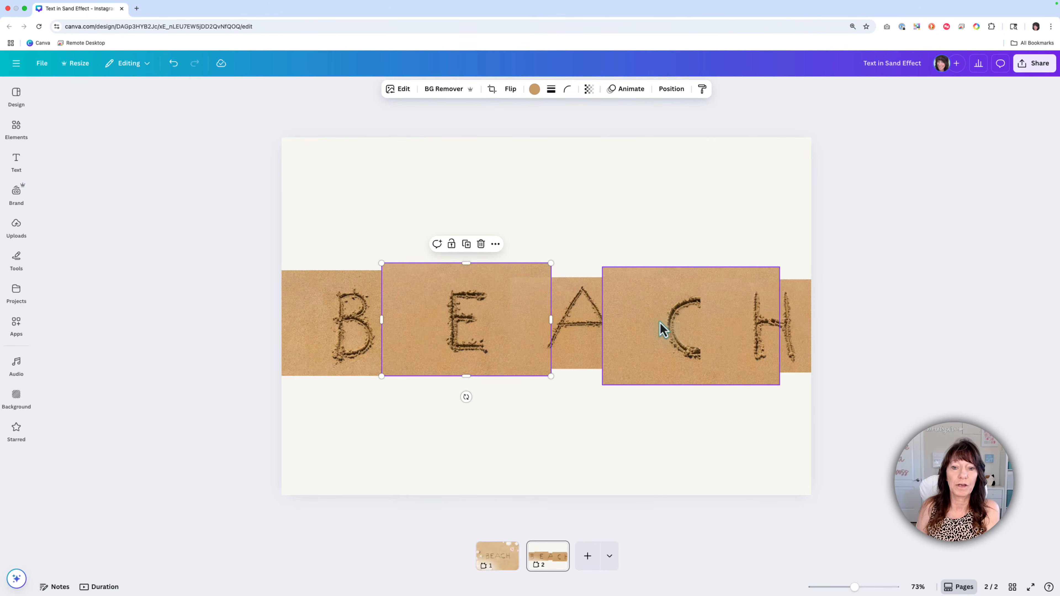
pyautogui.moveTo(664, 327); pyautogui.dragTo(650, 321)
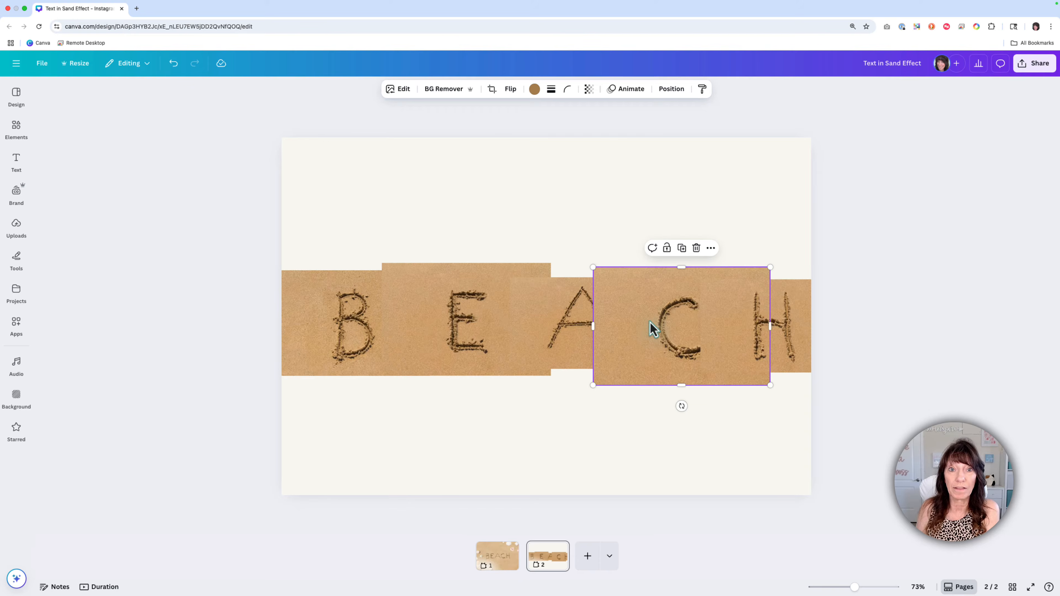
# Step: Remove the background from each of the five letter photos B, E, A, C and H
pyautogui.click(317, 326)
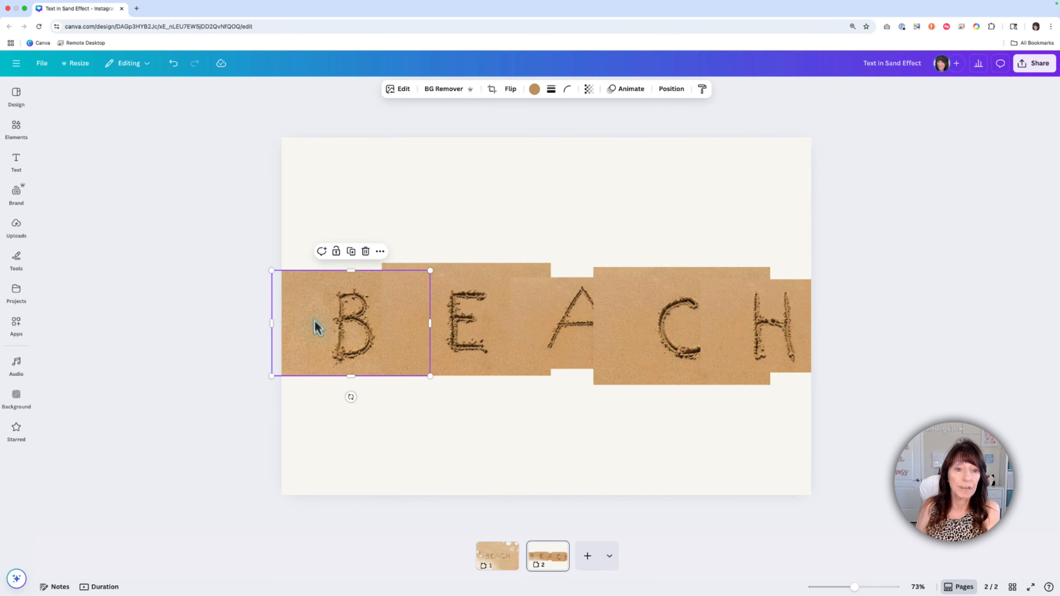
pyautogui.click(450, 89)
pyautogui.click(459, 285)
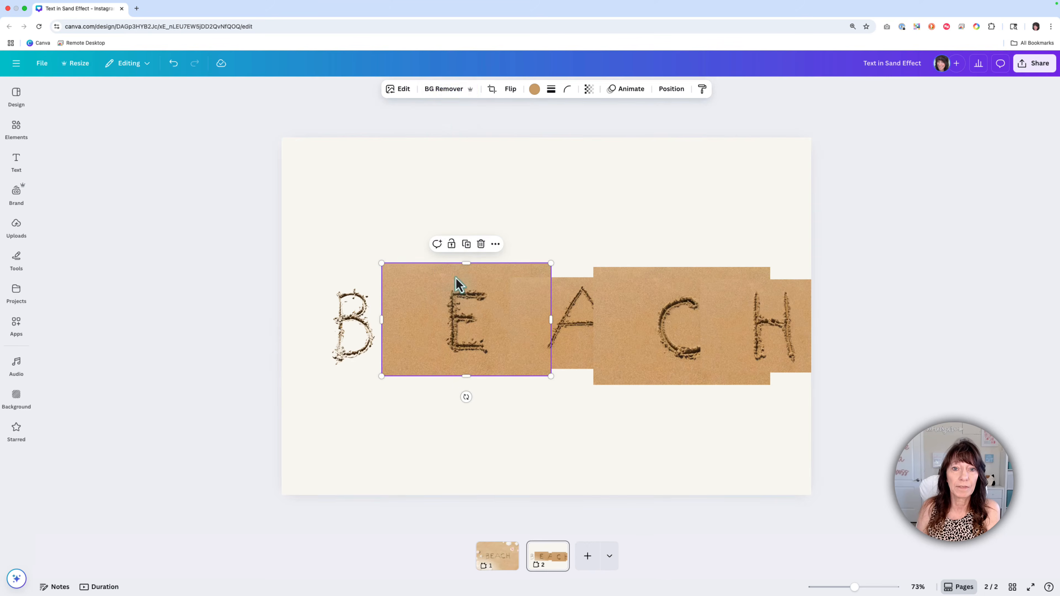
pyautogui.click(453, 89)
pyautogui.click(565, 307)
pyautogui.click(443, 89)
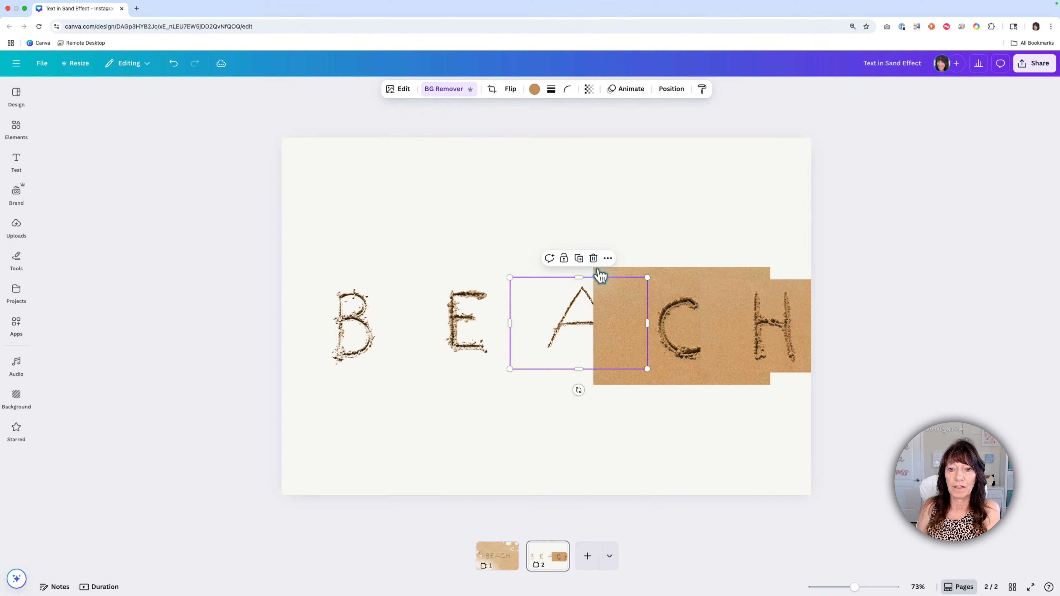
pyautogui.click(664, 314)
pyautogui.click(454, 89)
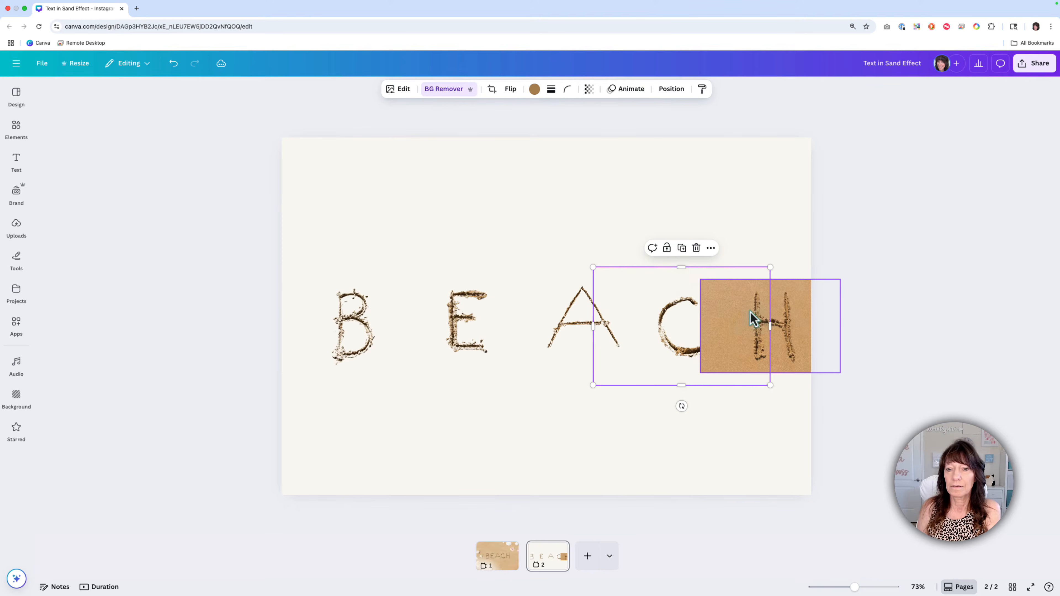
pyautogui.click(754, 318)
pyautogui.click(456, 90)
pyautogui.click(501, 191)
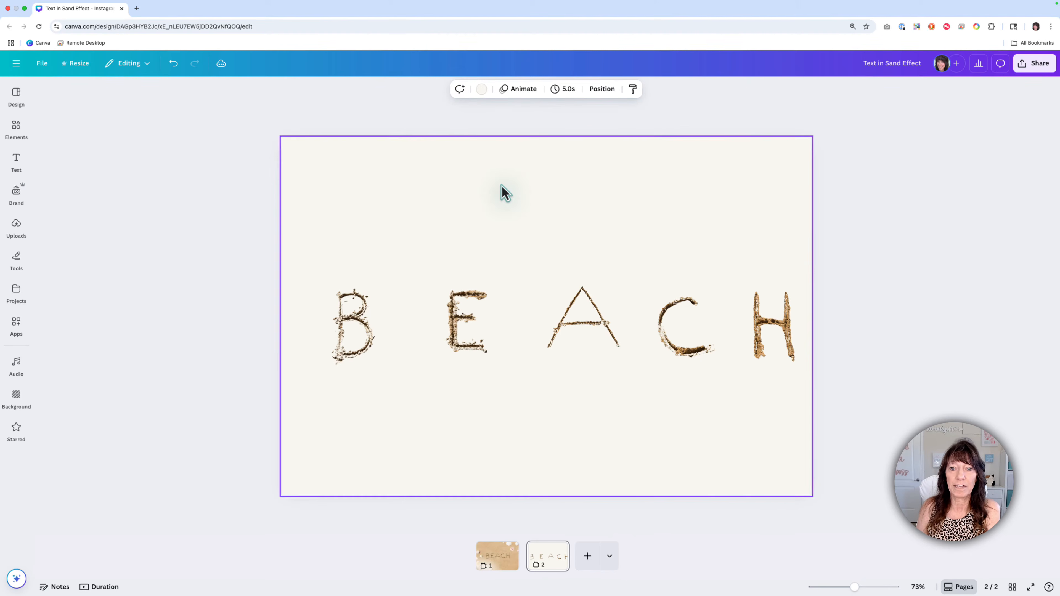
# Step: Crop the excess transparent area from the sides of the letter images and bring the letters closer together
pyautogui.moveTo(218, 286); pyautogui.dragTo(847, 369)
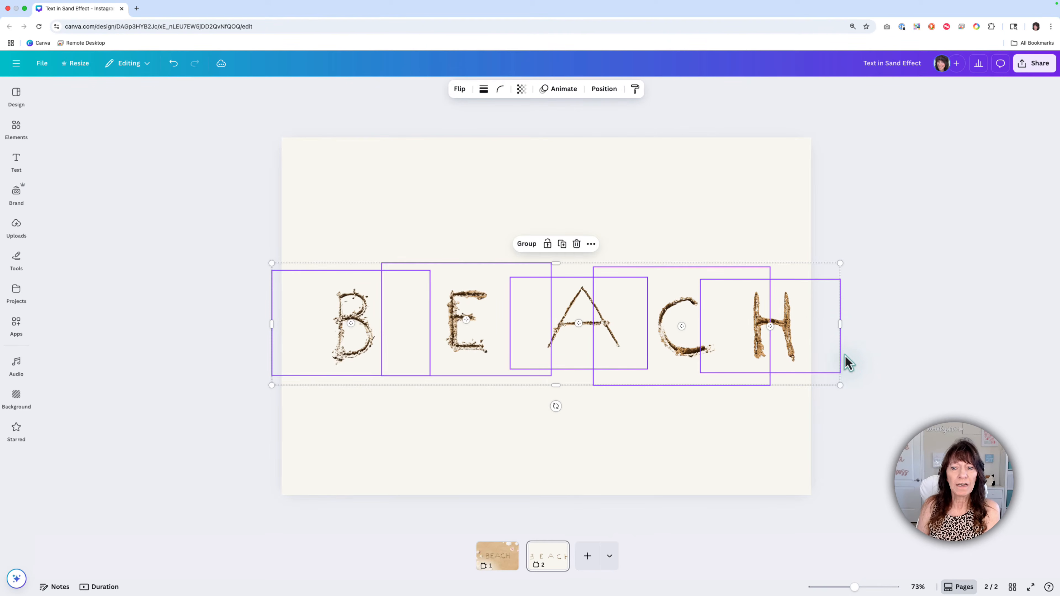
pyautogui.click(648, 227)
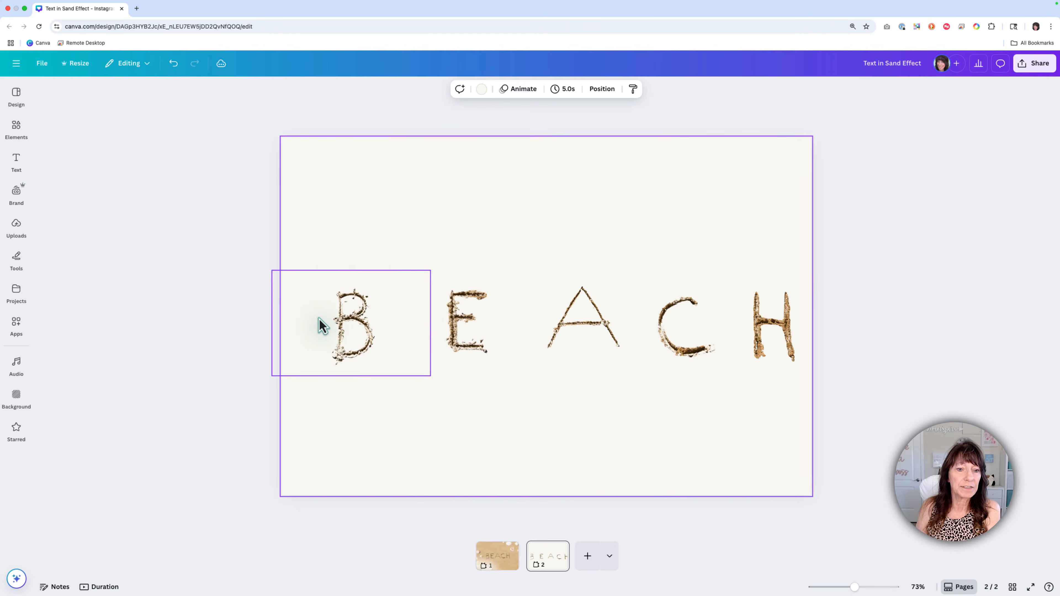
pyautogui.click(320, 328)
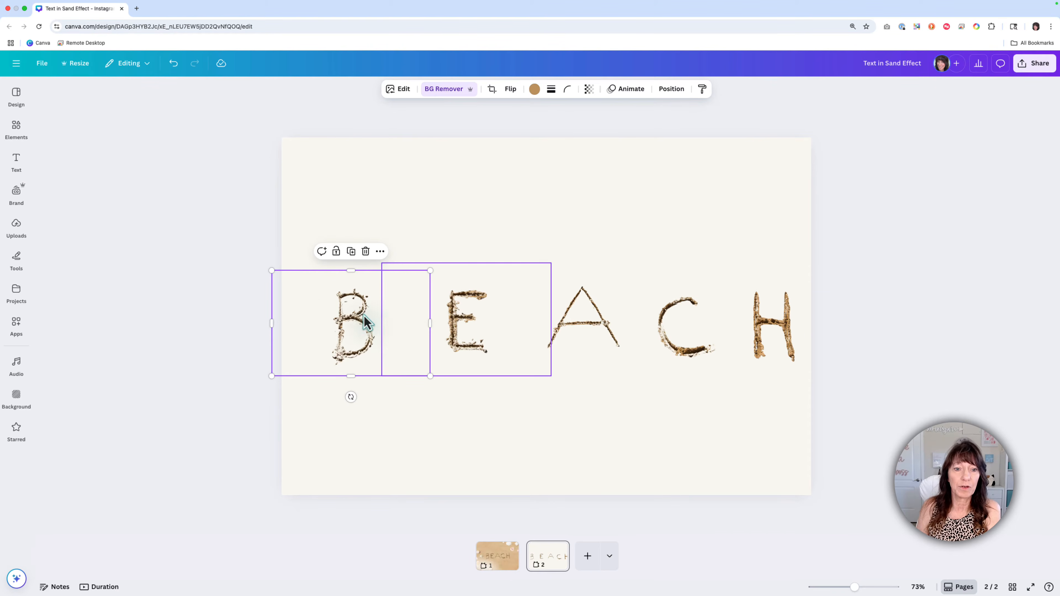
pyautogui.moveTo(206, 303); pyautogui.dragTo(753, 326)
pyautogui.click(705, 355)
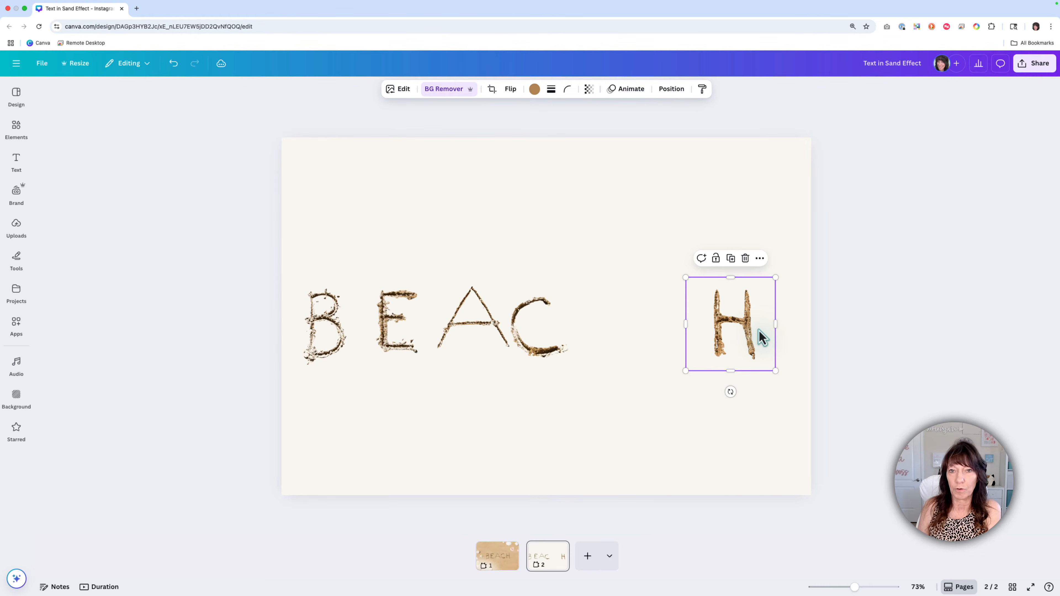
# Step: Move C, A, E and B in turn toward the H to spell BEACH with tight spacing, and shrink the B slightly
pyautogui.moveTo(528, 332); pyautogui.dragTo(663, 332)
pyautogui.click(491, 327)
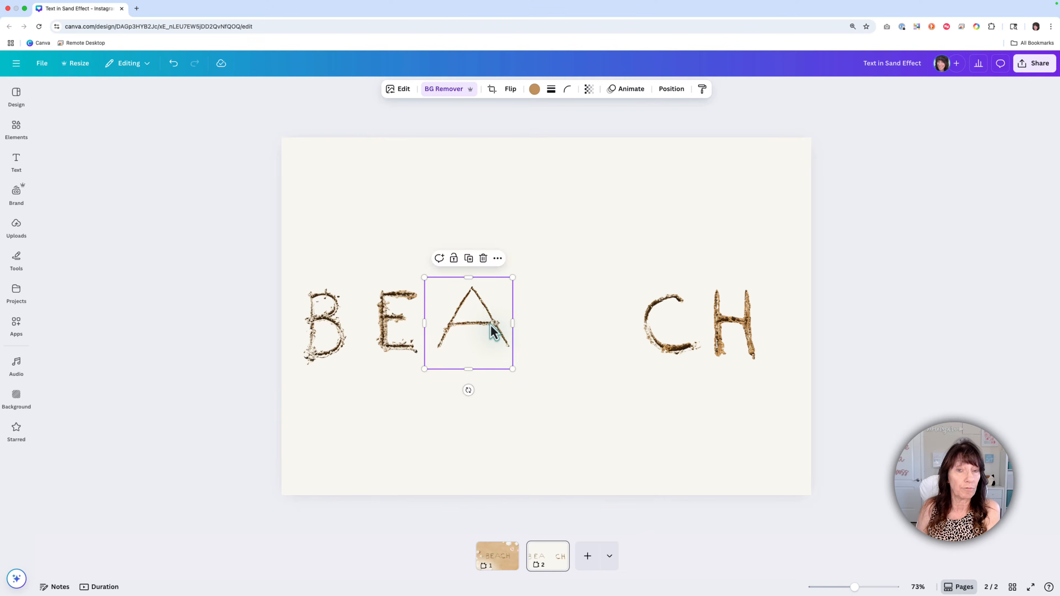
pyautogui.moveTo(490, 325); pyautogui.dragTo(614, 330)
pyautogui.moveTo(404, 332); pyautogui.dragTo(511, 326)
pyautogui.moveTo(308, 331); pyautogui.dragTo(448, 324)
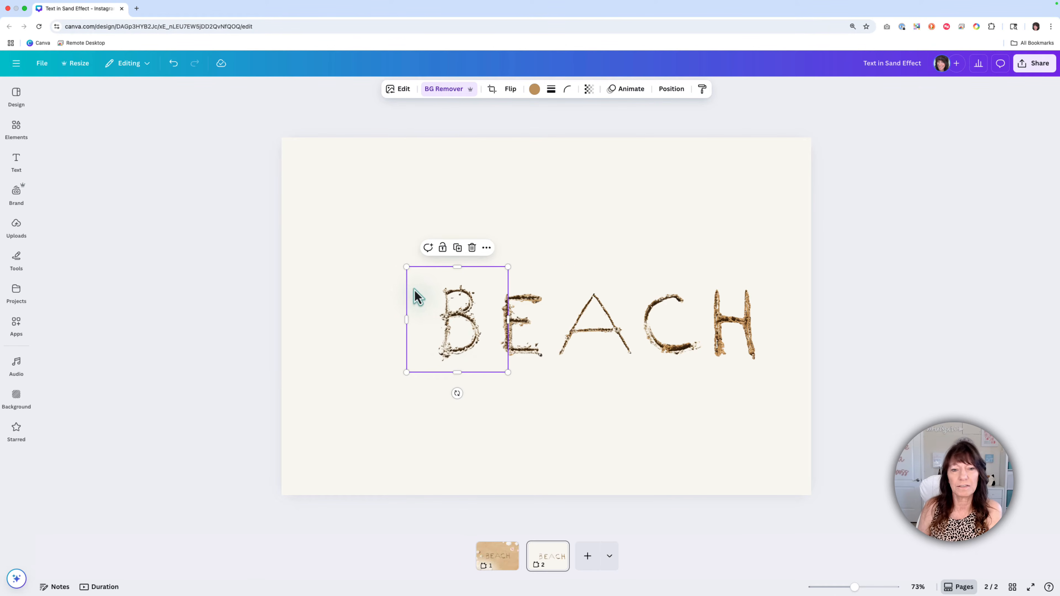
pyautogui.moveTo(407, 268); pyautogui.dragTo(411, 271)
pyautogui.moveTo(459, 321); pyautogui.dragTo(463, 322)
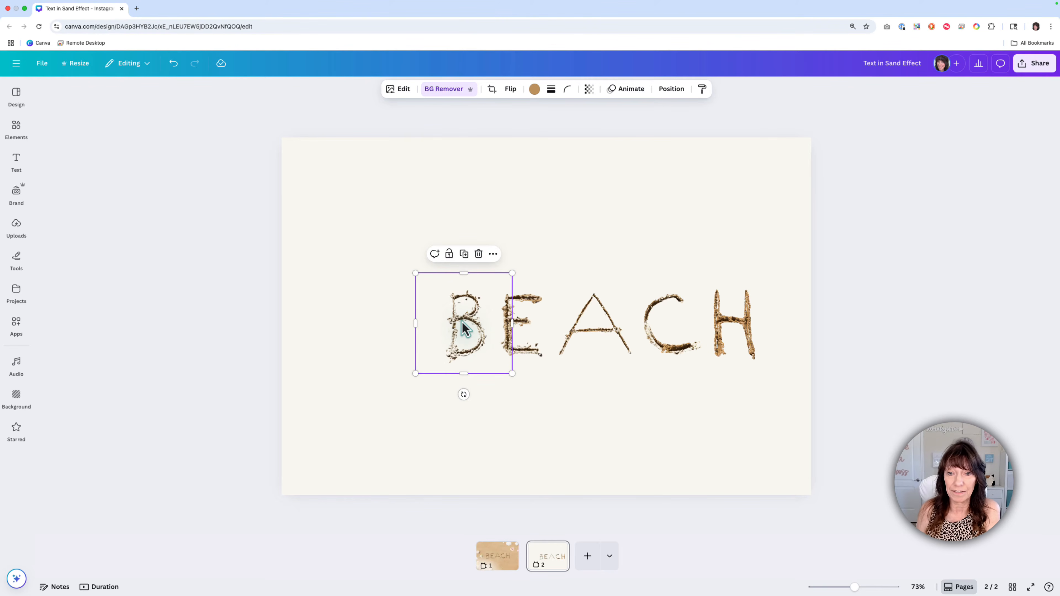
# Step: Group the five BEACH letters and move the group to about the middle of the page
pyautogui.click(362, 339)
pyautogui.moveTo(324, 303); pyautogui.dragTo(883, 378)
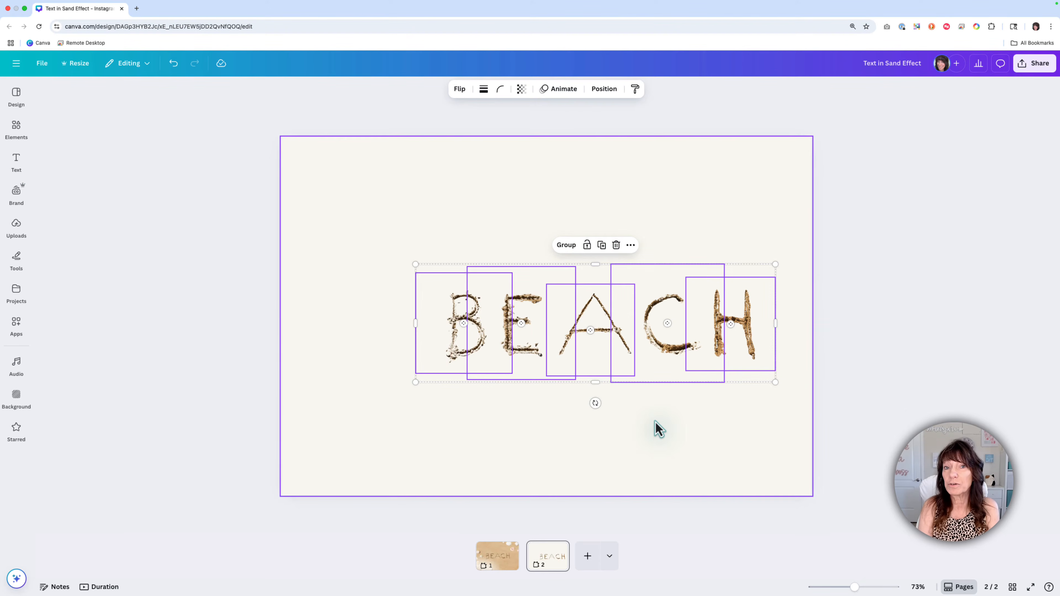
pyautogui.press('super+g')
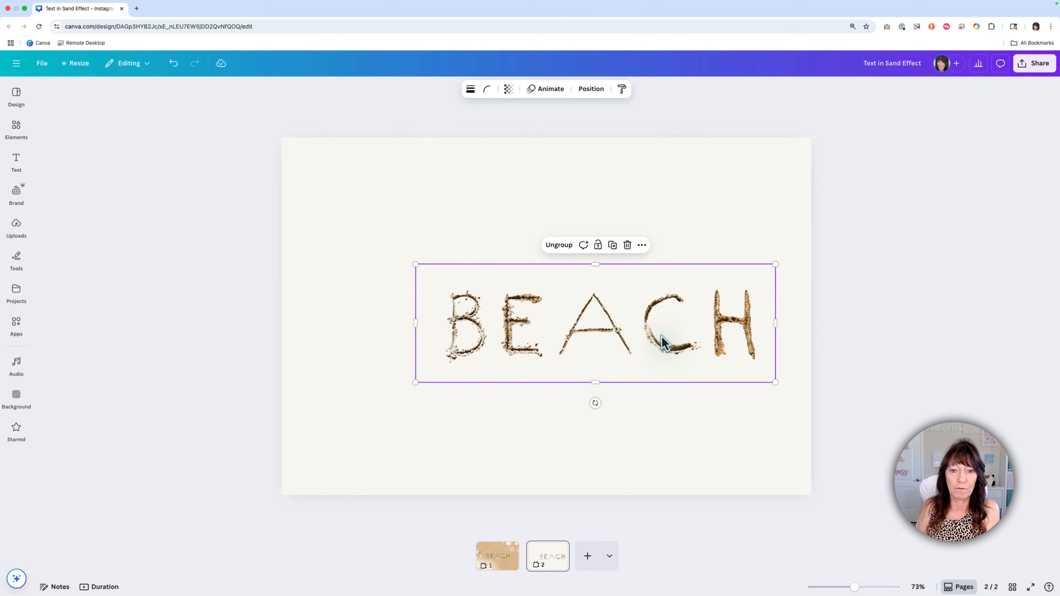
pyautogui.moveTo(650, 343); pyautogui.dragTo(614, 345)
pyautogui.click(410, 235)
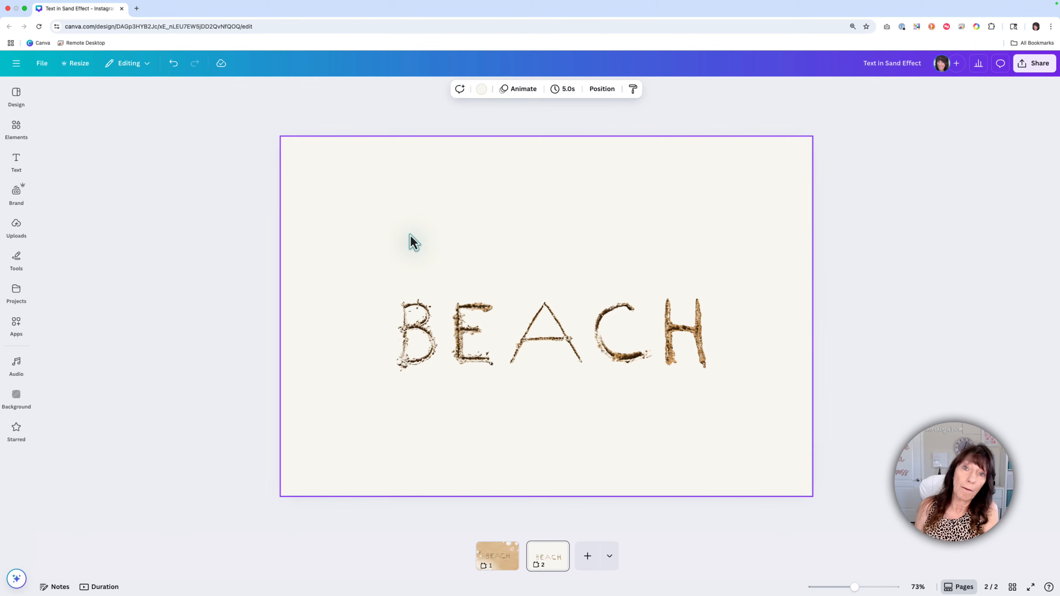
# Step: Replace the sand letters search in the element library with a photo search for "sand"
pyautogui.click(17, 128)
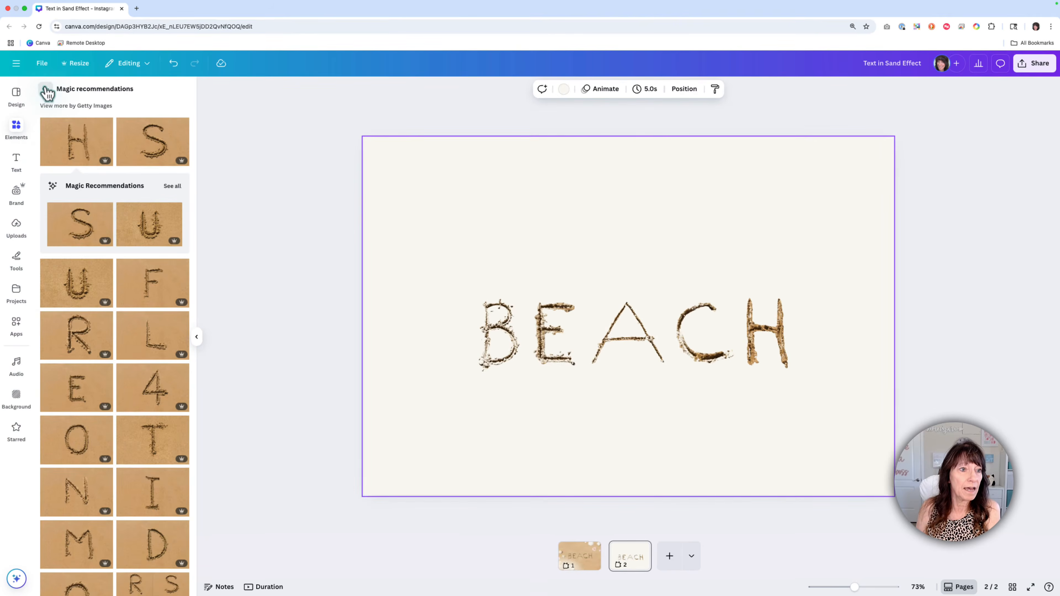
pyautogui.click(47, 92)
pyautogui.click(73, 93)
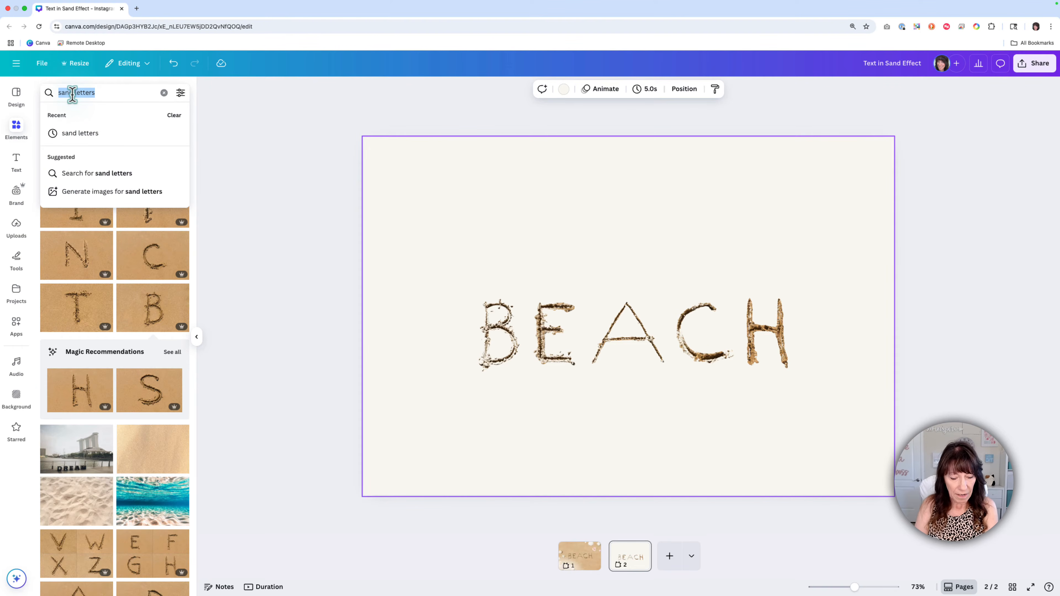
pyautogui.write('sand')
pyautogui.press('Return')
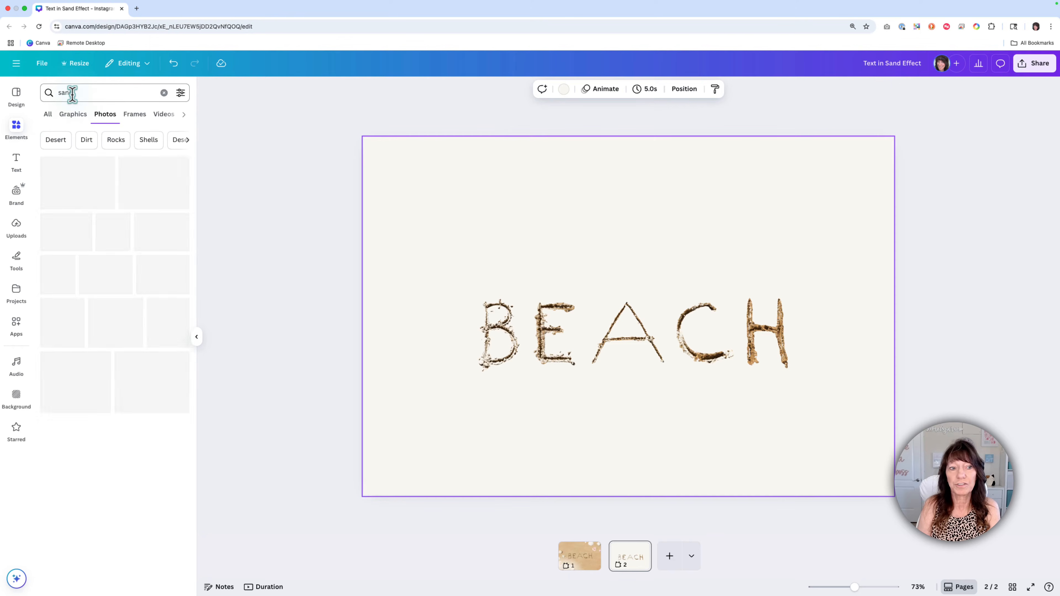
# Step: Add the golden sand photo framed with seashells and a starfish, and make it the page background
pyautogui.scroll(-3, 79, 279)
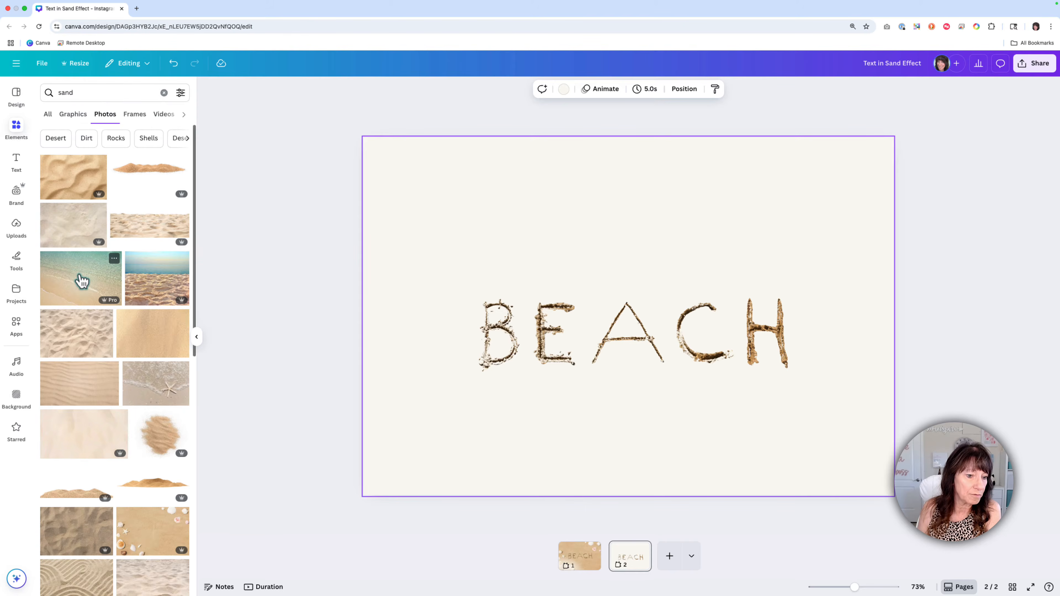
pyautogui.scroll(-4, 80, 280)
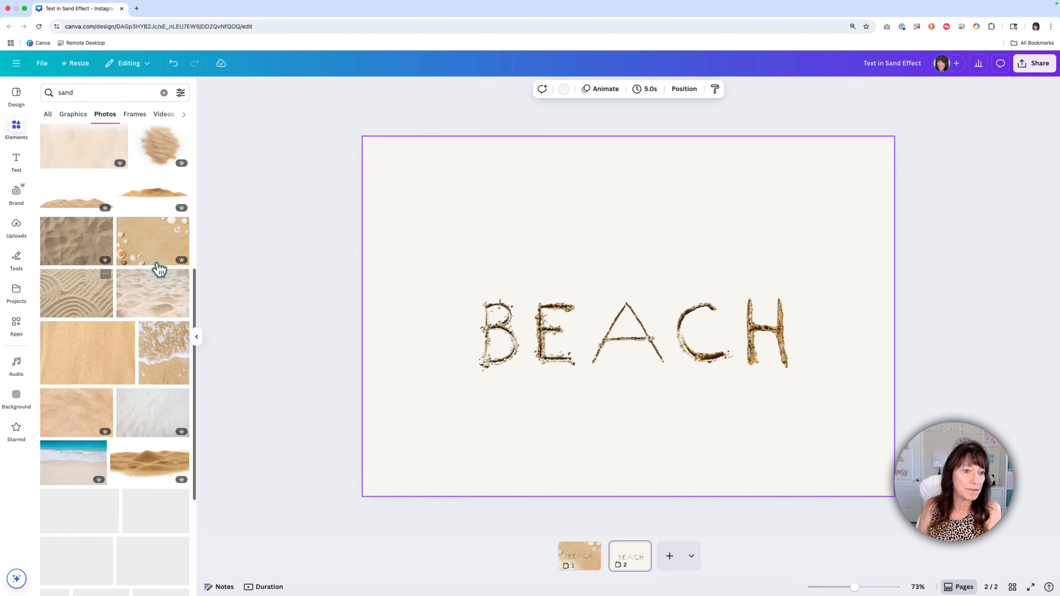
pyautogui.click(160, 256)
pyautogui.rightClick(653, 269)
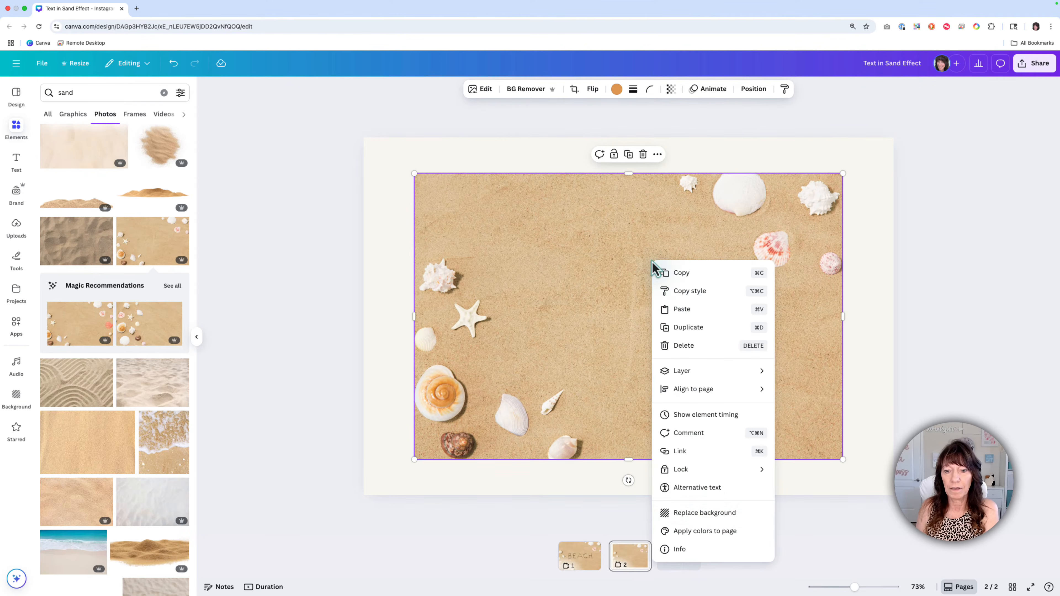
pyautogui.click(693, 515)
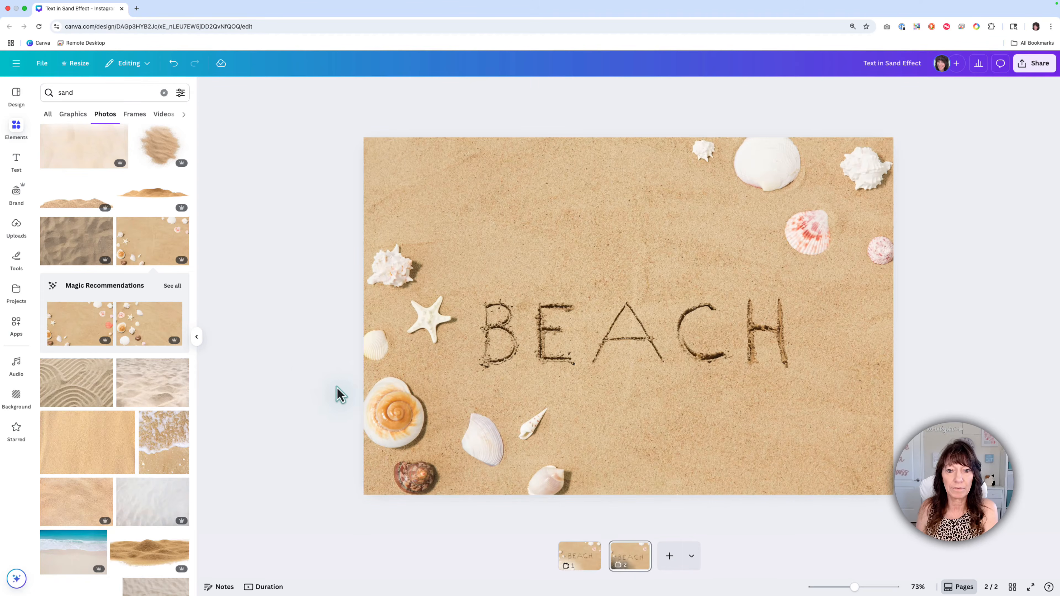
# Step: Move the BEACH group up slightly to the vertical middle of the page and check how it blends with the sand
pyautogui.moveTo(639, 360); pyautogui.dragTo(638, 334)
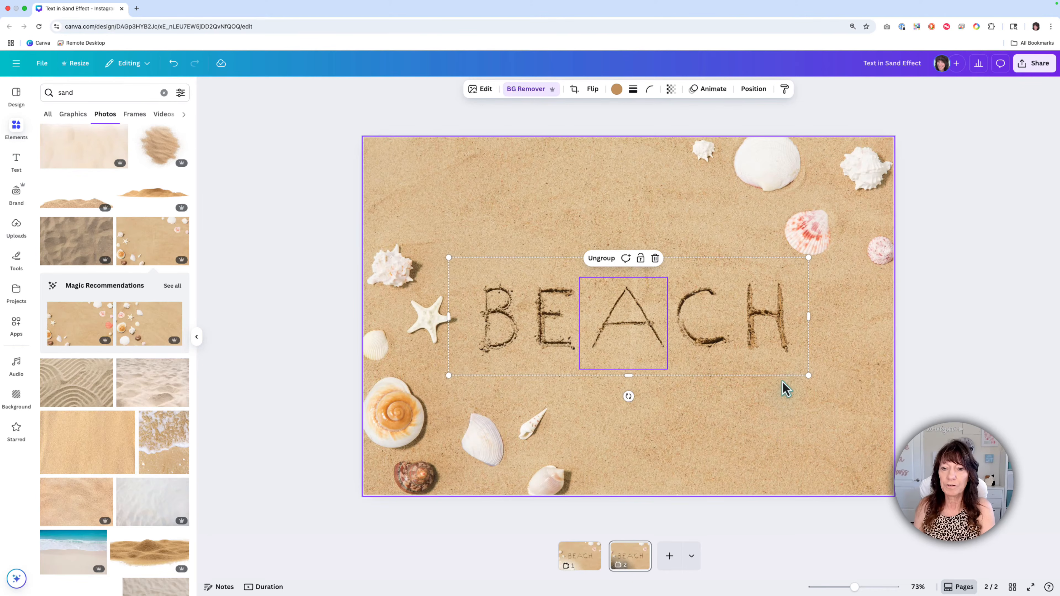
pyautogui.scroll(5, 782, 381)
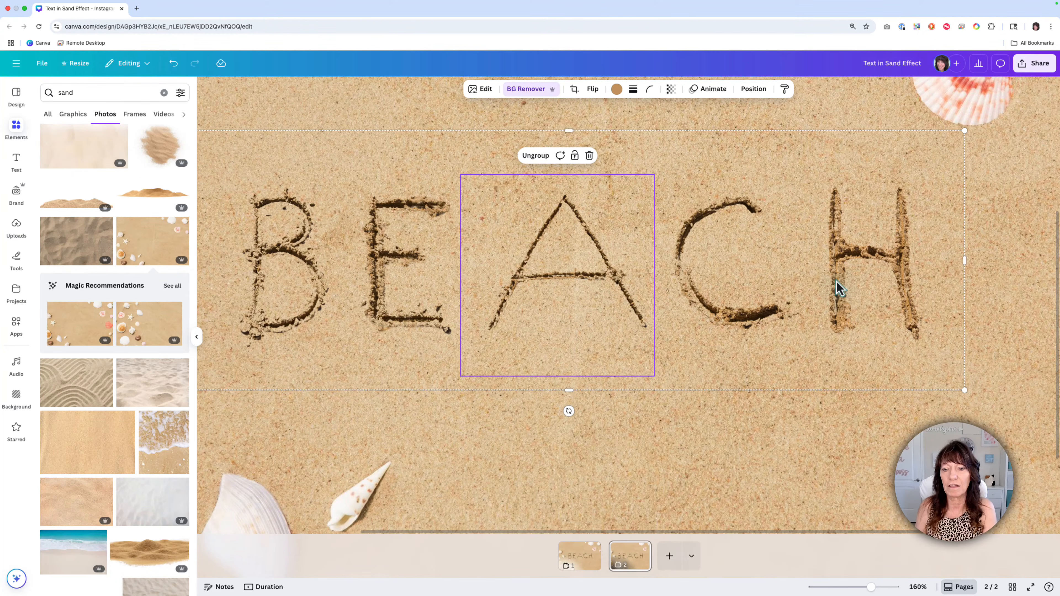
pyautogui.scroll(-5, 720, 438)
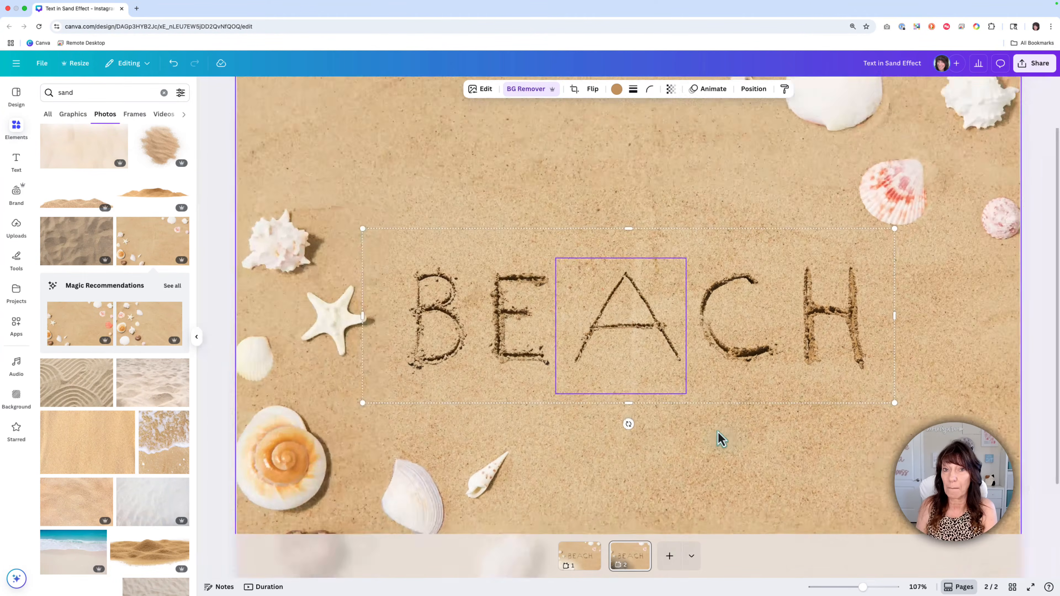
pyautogui.click(969, 415)
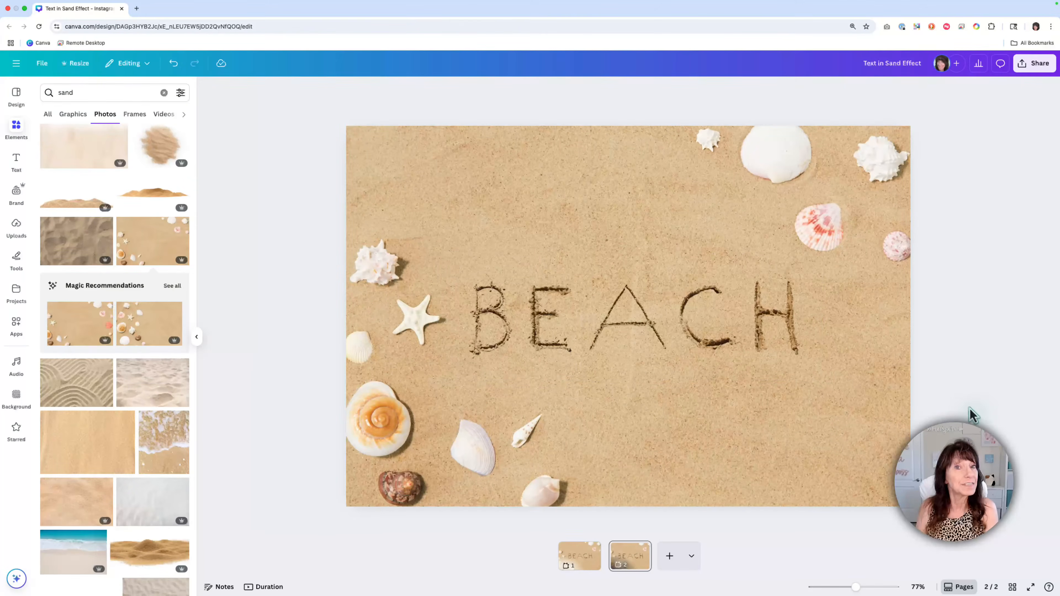
# Step: Recolor the letter H with the second tan shade from the seashell background photo's colors
pyautogui.click(769, 319)
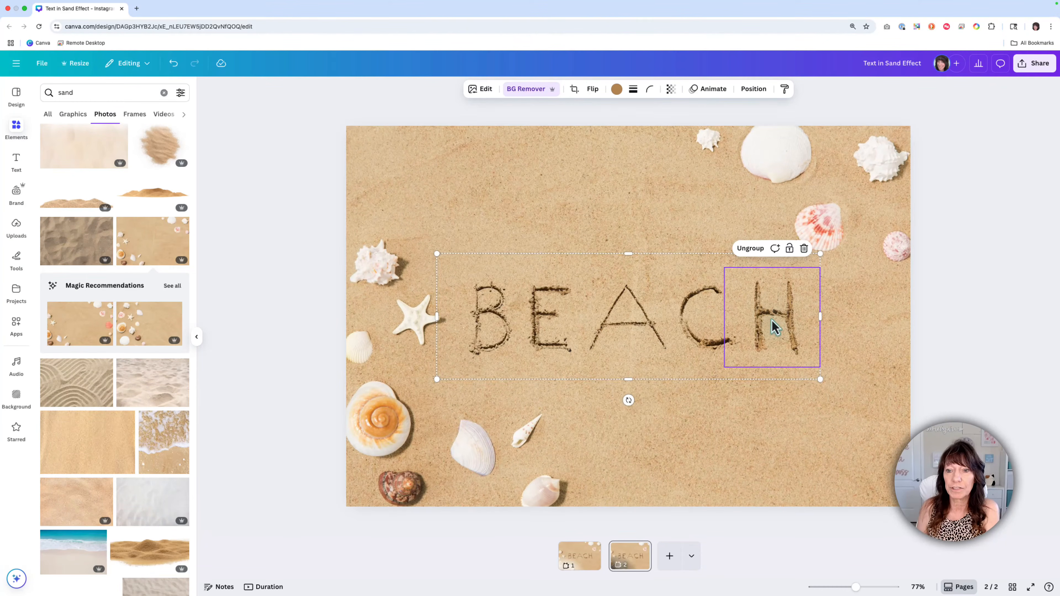
pyautogui.click(617, 89)
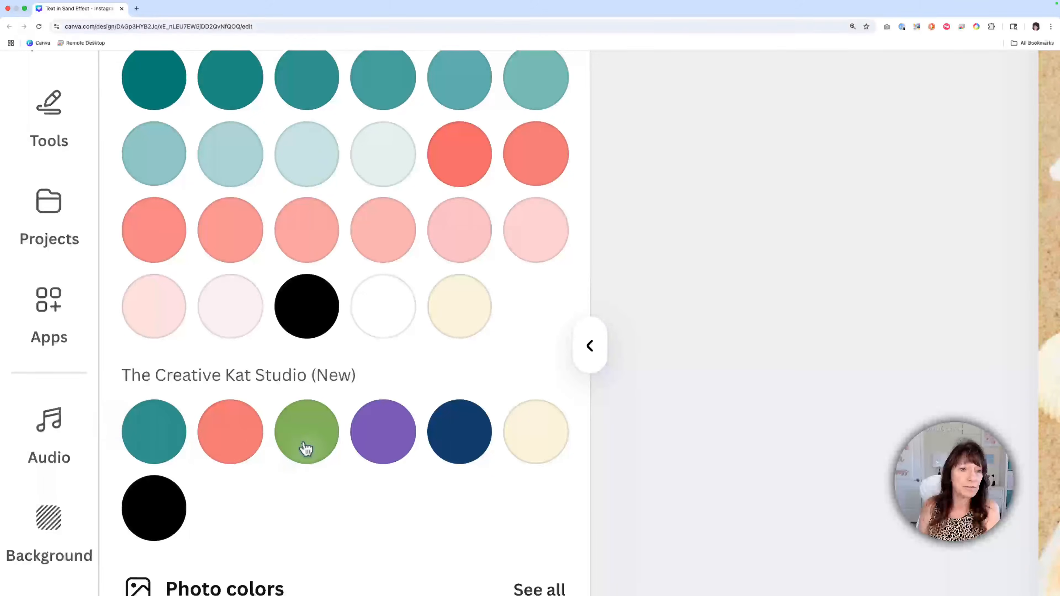
pyautogui.scroll(-3, 104, 372)
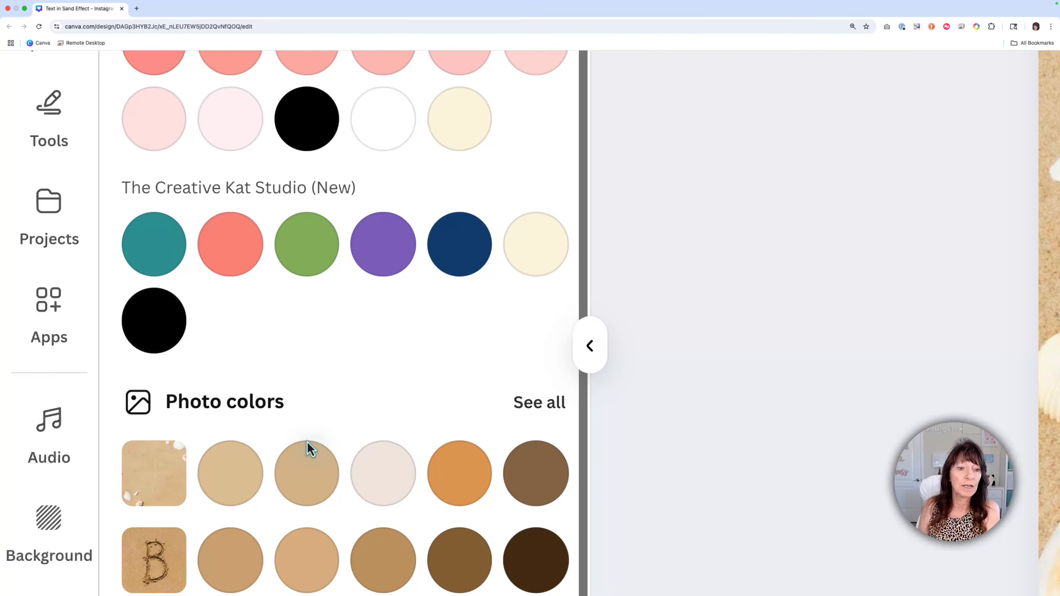
pyautogui.click(538, 489)
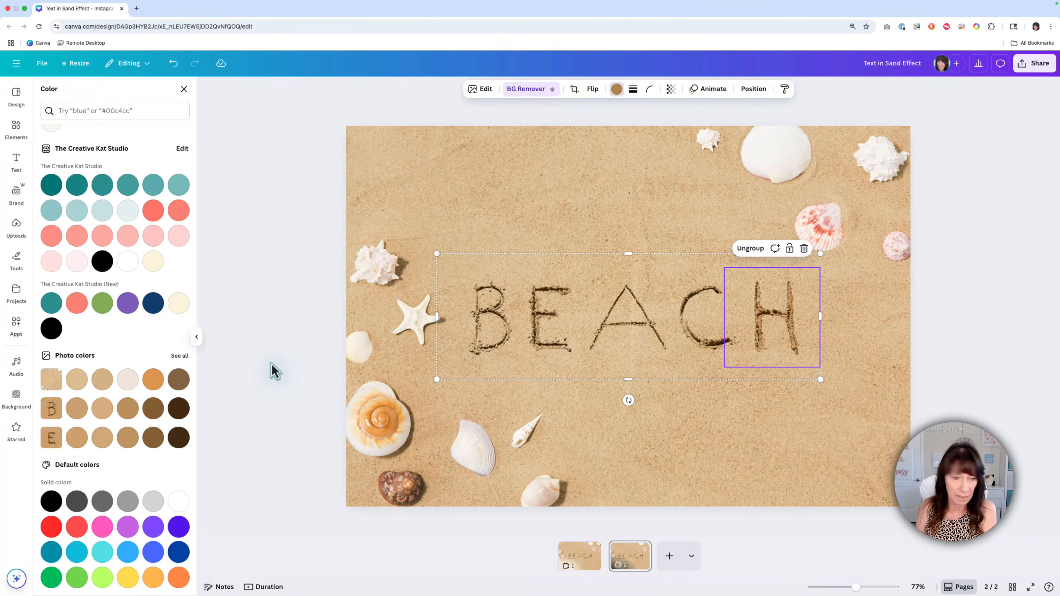
pyautogui.click(103, 382)
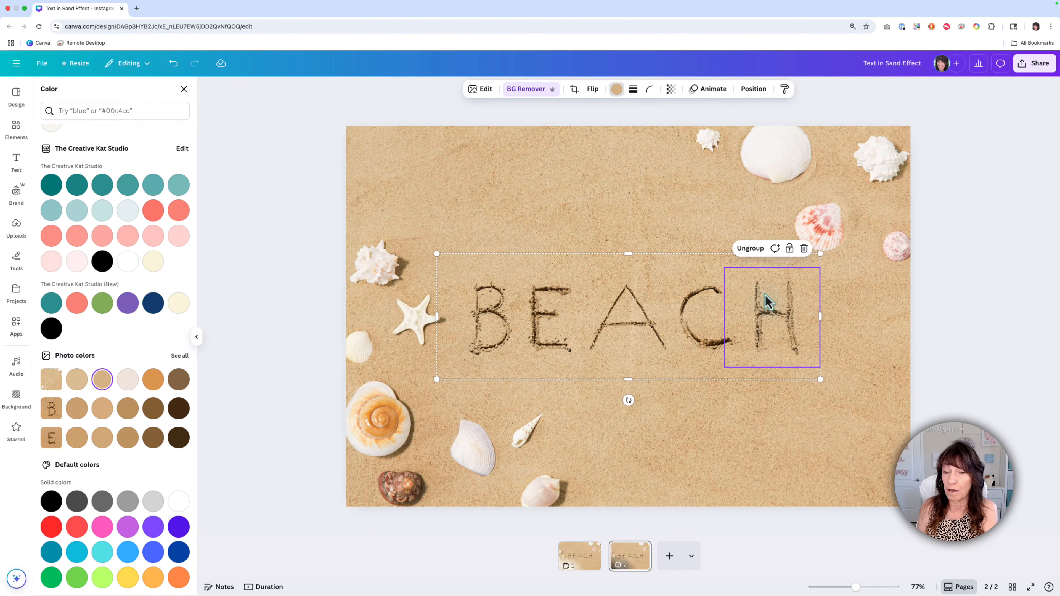
# Step: Recolor the letters C, A, E and B with the same second tan shade from the seashell background photo's colors
pyautogui.click(701, 340)
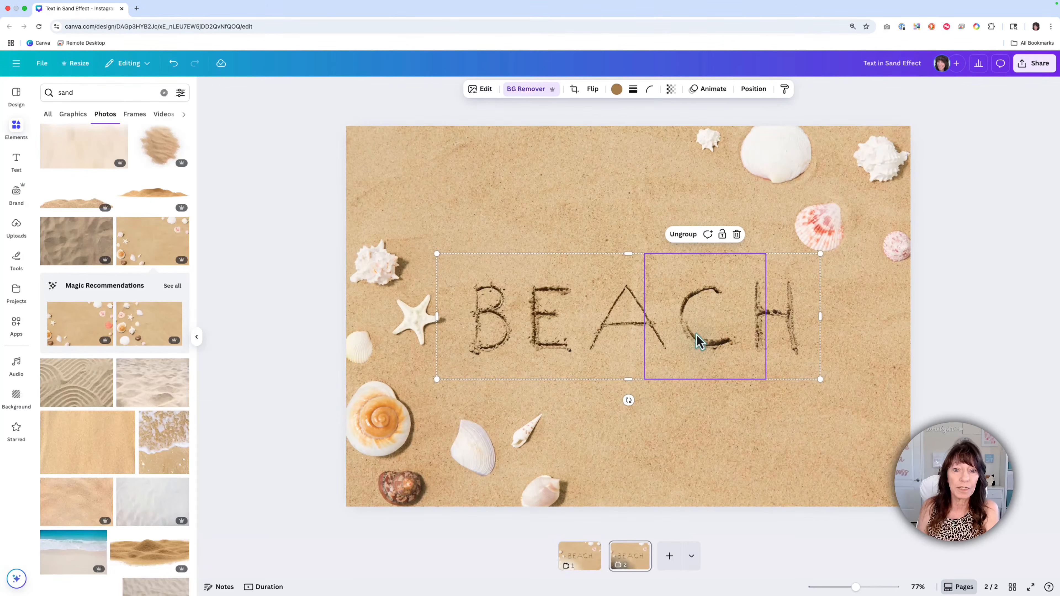
pyautogui.click(616, 89)
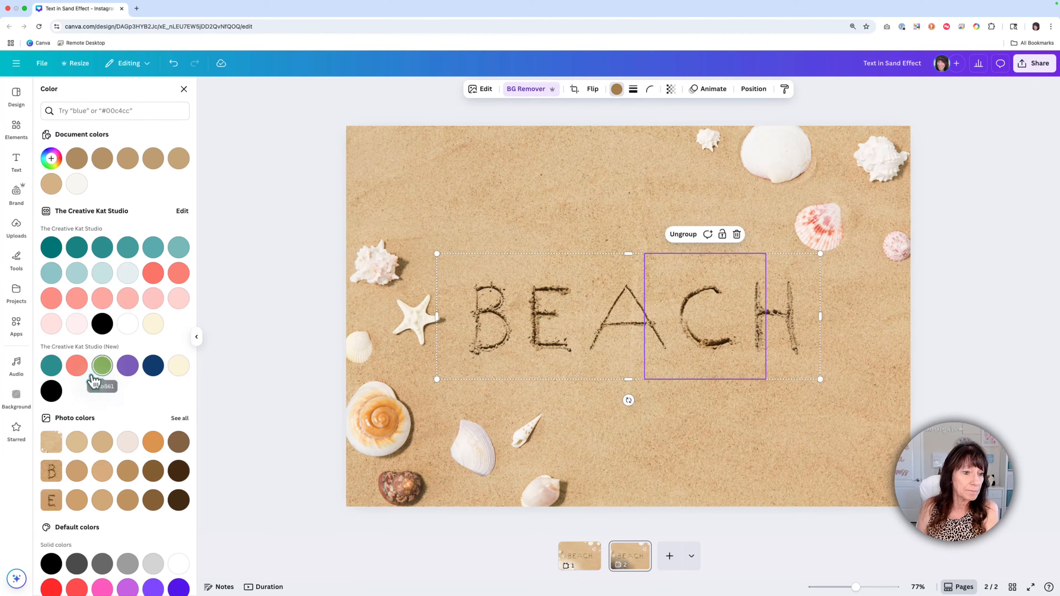
pyautogui.click(611, 349)
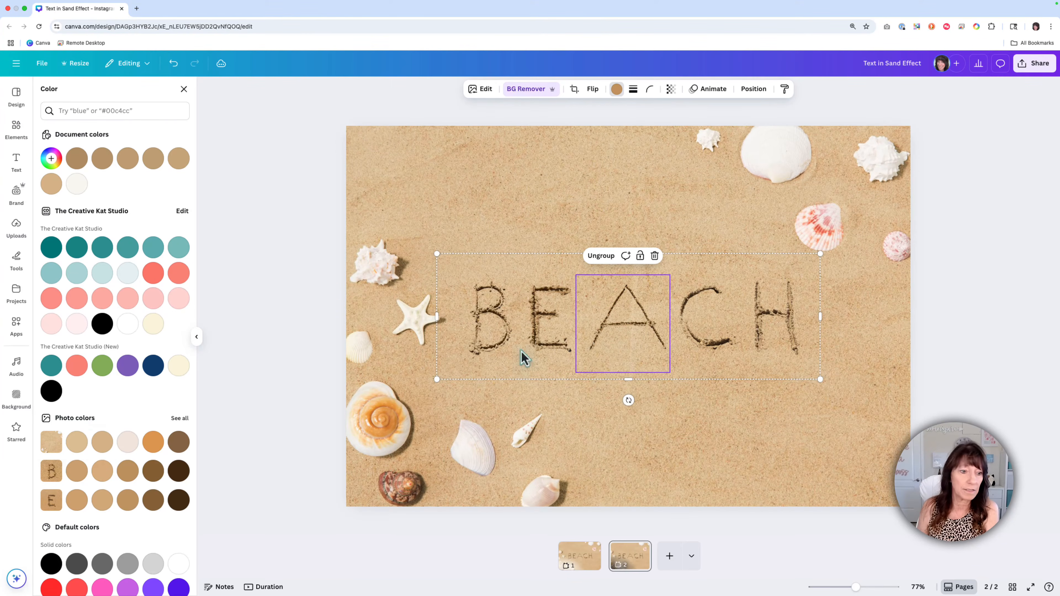
pyautogui.click(529, 326)
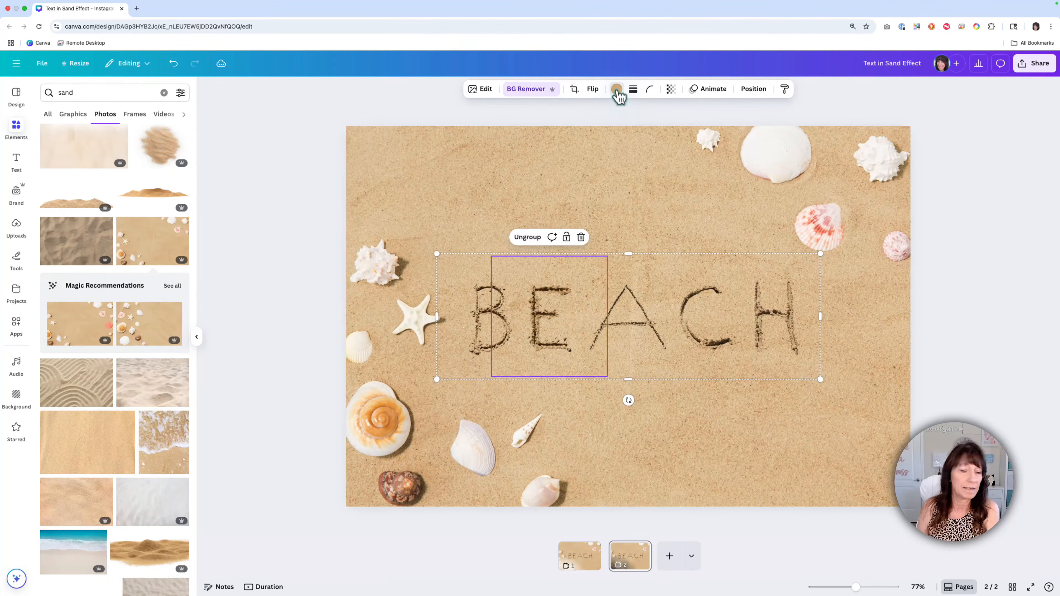
pyautogui.click(616, 89)
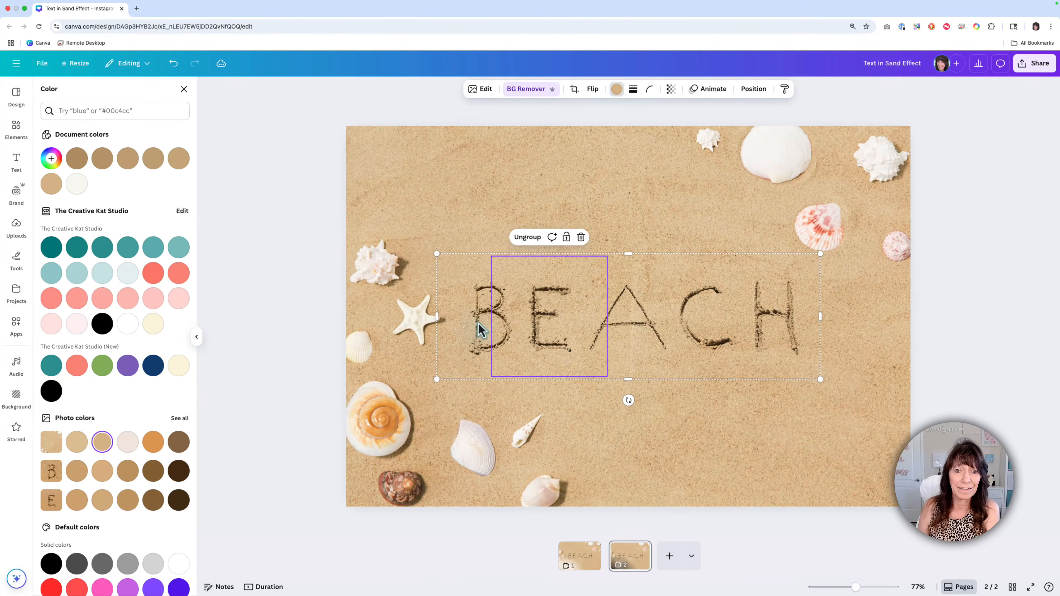
pyautogui.click(481, 330)
pyautogui.click(616, 89)
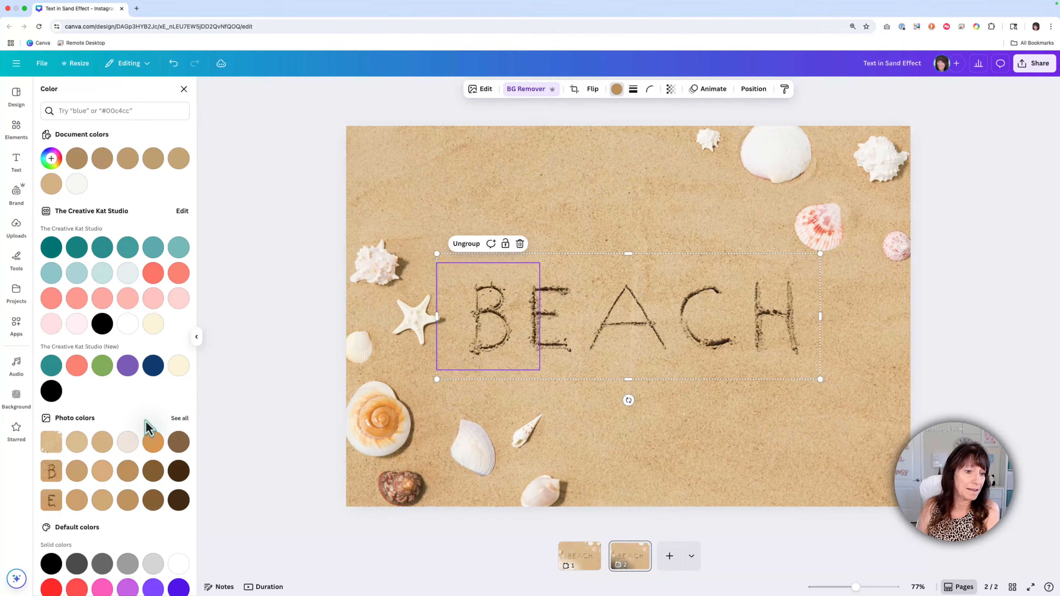
pyautogui.click(102, 442)
pyautogui.click(254, 355)
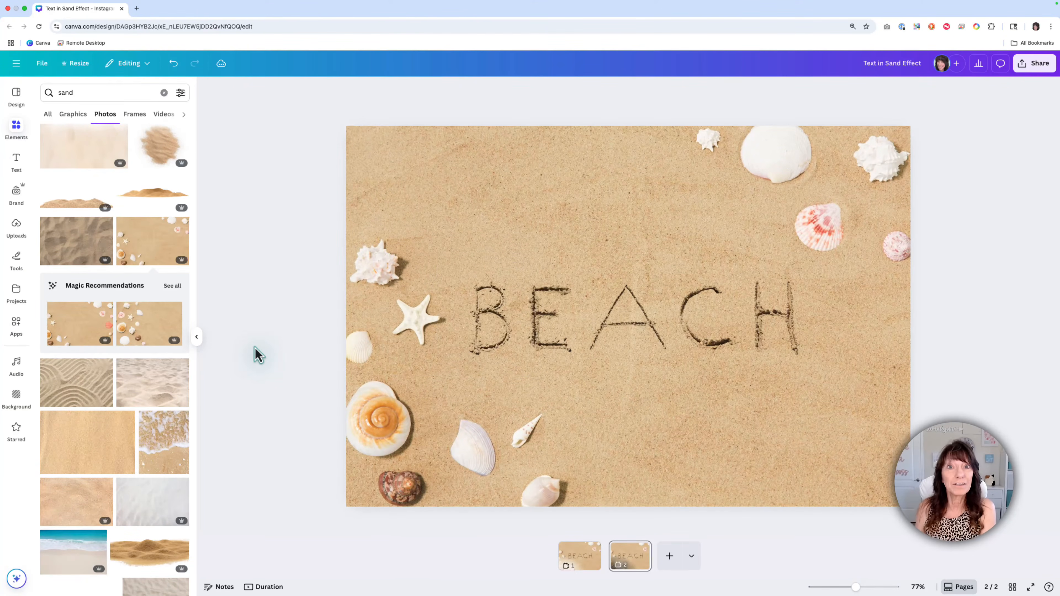
# Step: Add a blank third page and search the photos for "sand beach"
pyautogui.click(669, 557)
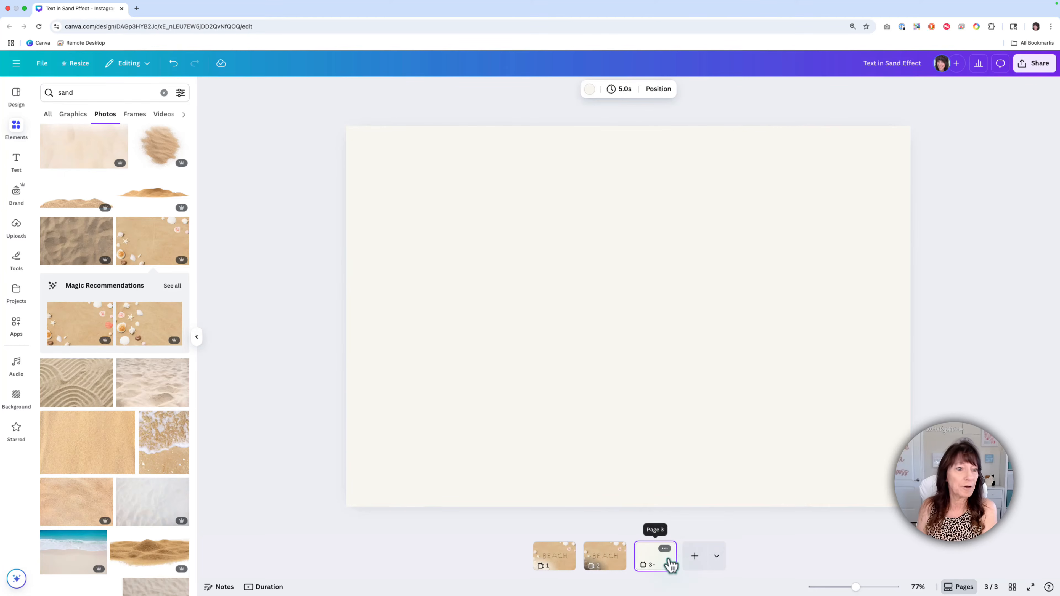
pyautogui.scroll(-10, 86, 367)
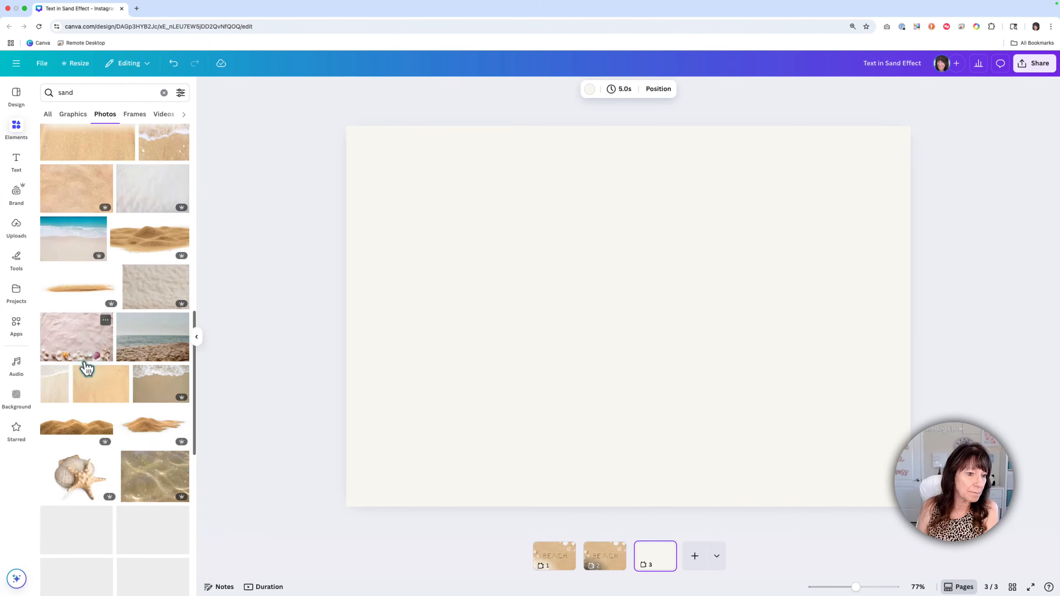
pyautogui.scroll(-5, 86, 368)
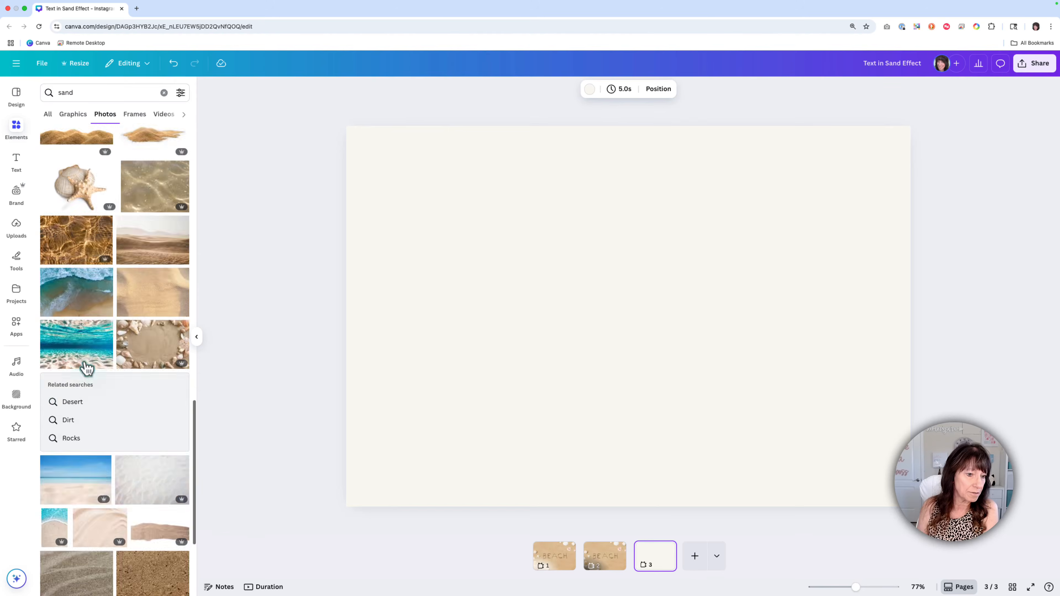
pyautogui.scroll(15, 87, 368)
pyautogui.click(106, 94)
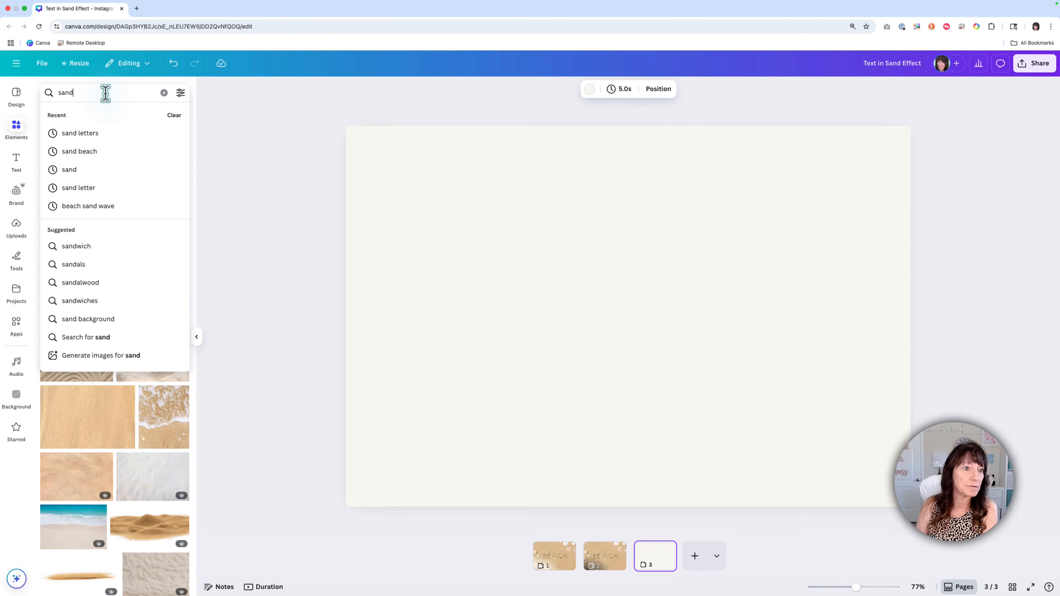
pyautogui.write('beach')
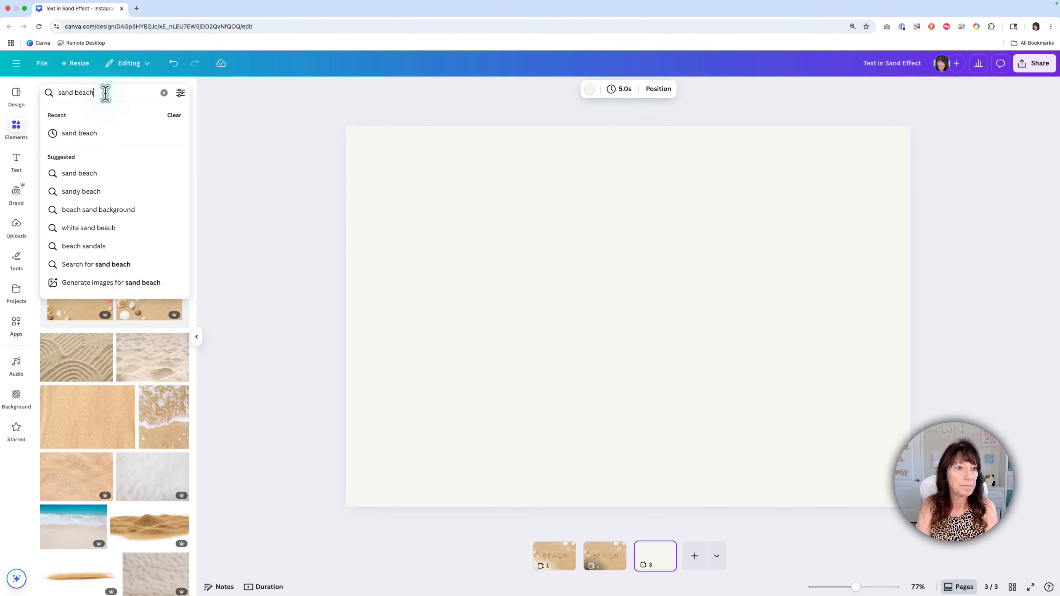
pyautogui.press('Return')
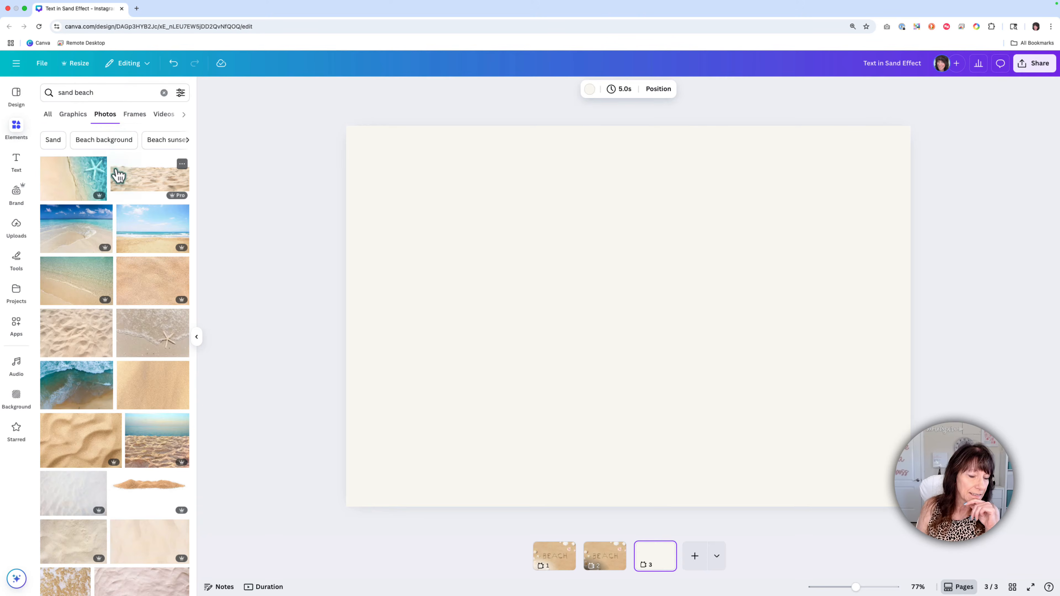
# Step: Add the brown sand photo with foamy waves along its upper edge and make it the third page's background
pyautogui.scroll(-5, 118, 175)
pyautogui.scroll(-2, 118, 175)
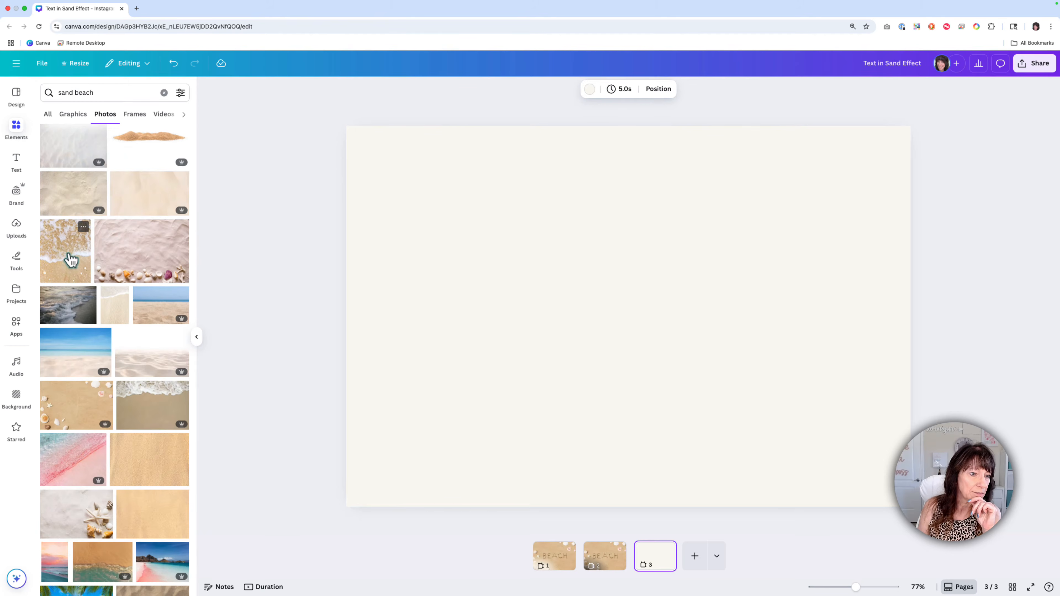
pyautogui.click(157, 413)
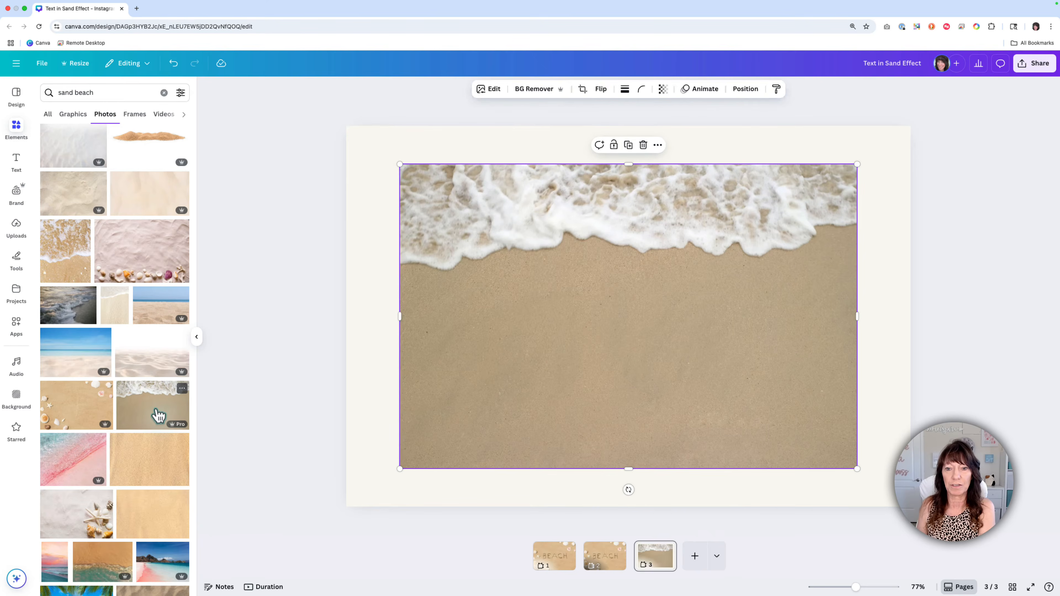
pyautogui.rightClick(785, 330)
pyautogui.click(851, 548)
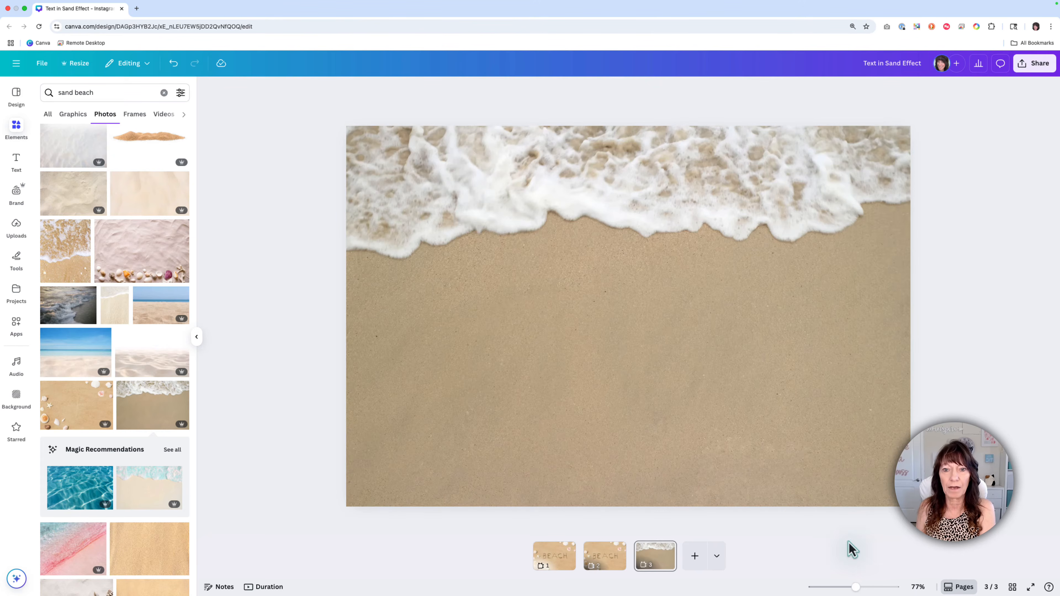
# Step: Copy the BEACH letter group from page 2 onto the wave background on page 3
pyautogui.click(607, 561)
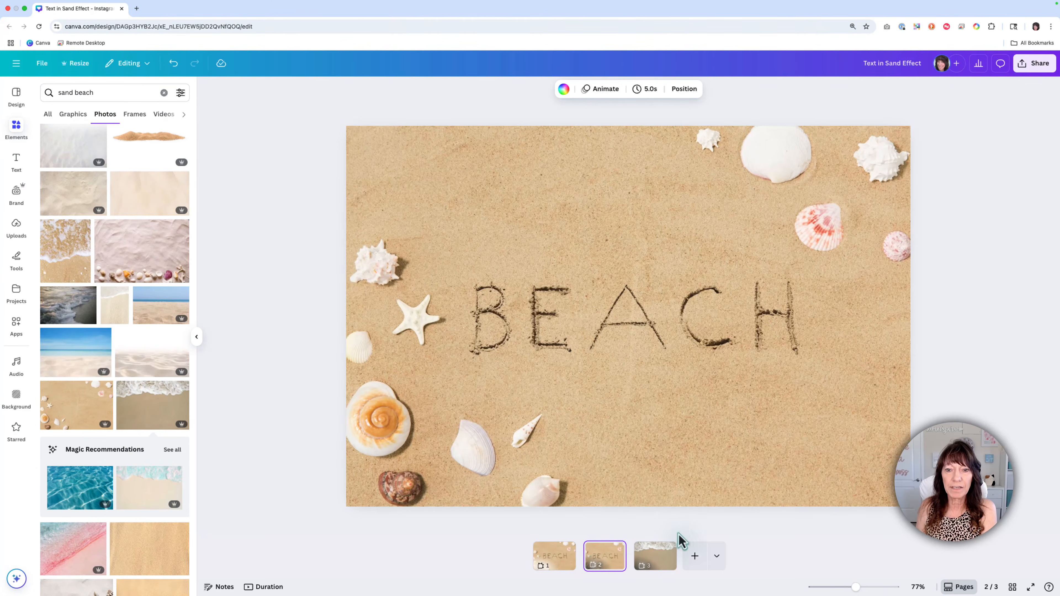
pyautogui.click(709, 346)
pyautogui.hotkey('ctrl', 'c')
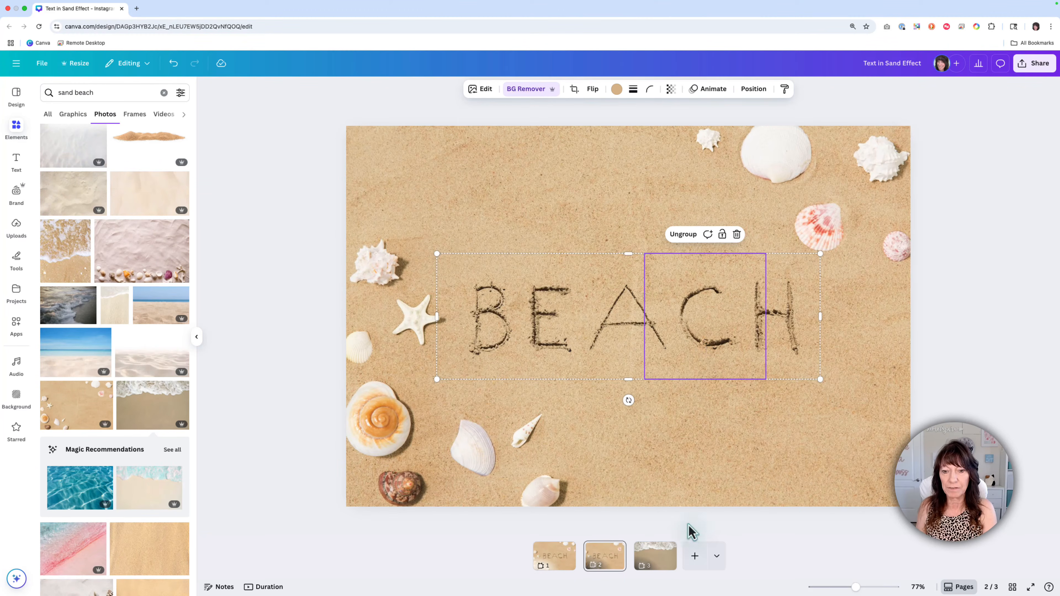
pyautogui.click(654, 557)
pyautogui.hotkey('ctrl', 'v')
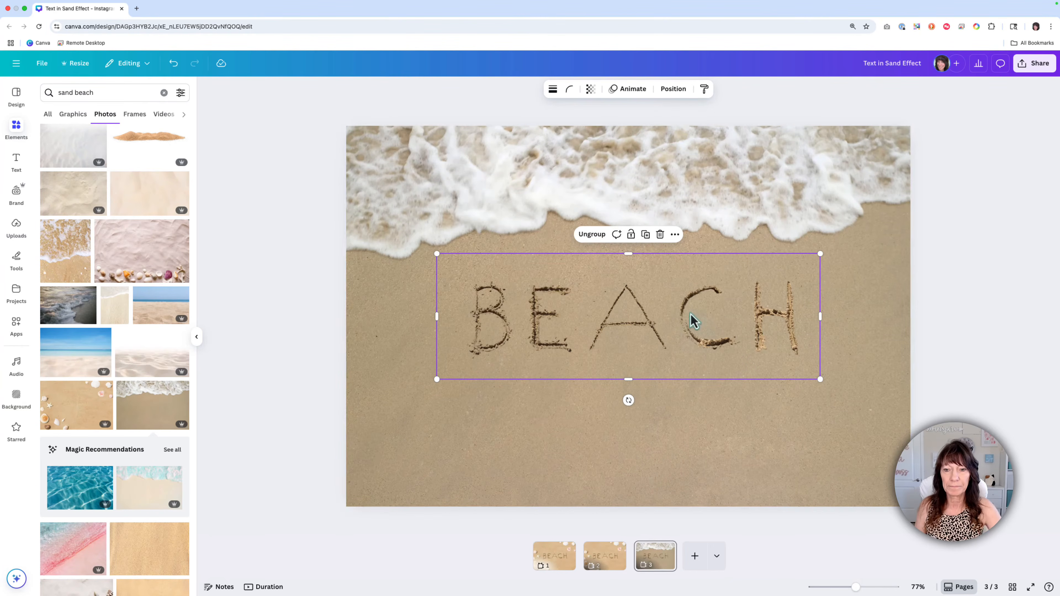
# Step: Enlarge the BEACH letter group on page 3 and position it centrally on the sand just below the foam
pyautogui.moveTo(820, 380); pyautogui.dragTo(857, 401)
pyautogui.click(973, 409)
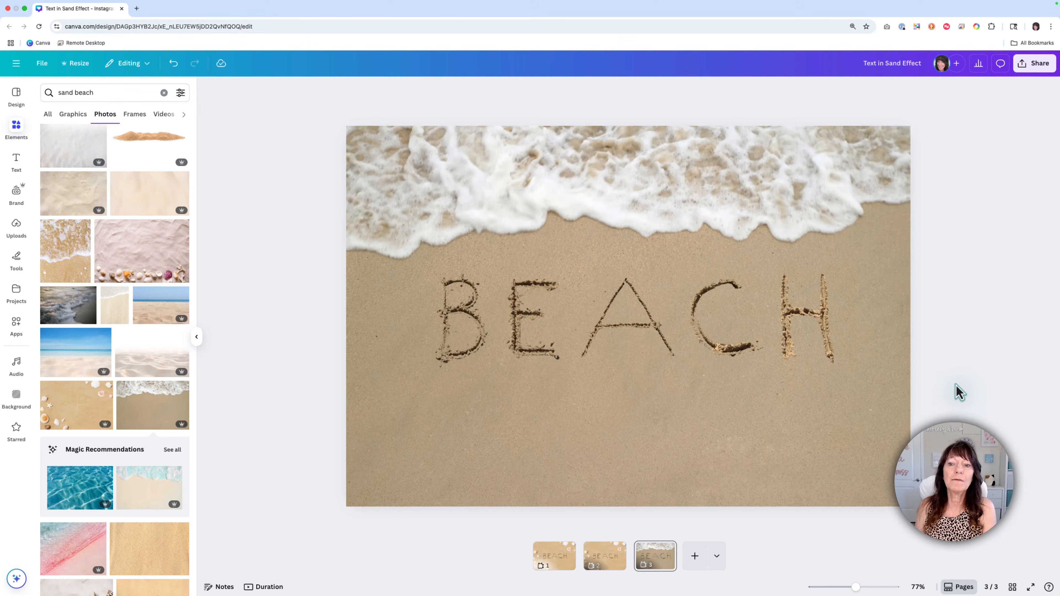
pyautogui.click(757, 341)
pyautogui.moveTo(757, 340); pyautogui.dragTo(753, 353)
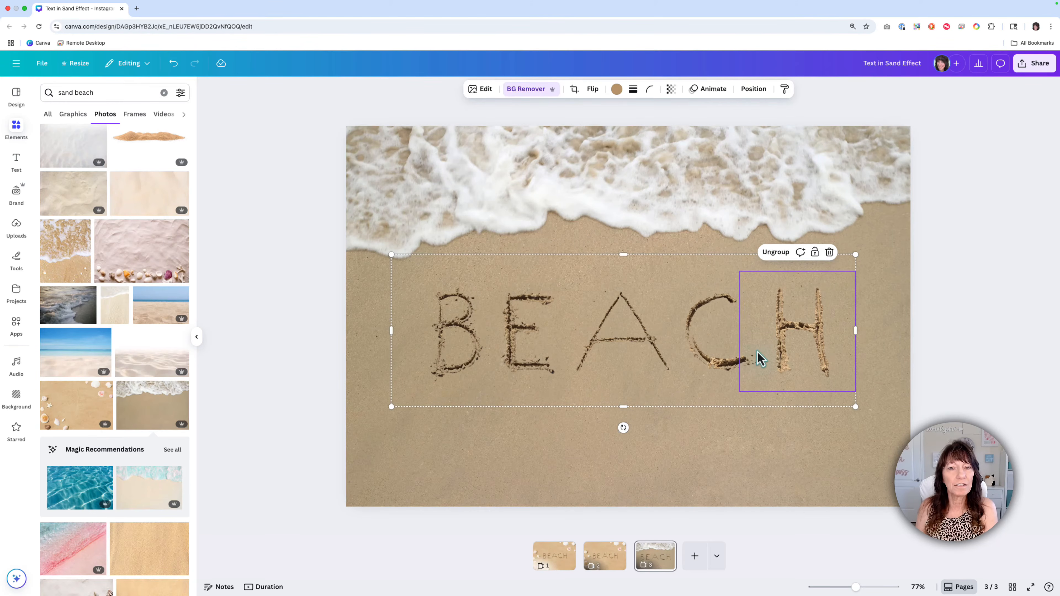
# Step: Recolor the letters H, C, A, E and B with the second tan shade from the wave background photo's colors
pyautogui.scroll(5, 797, 374)
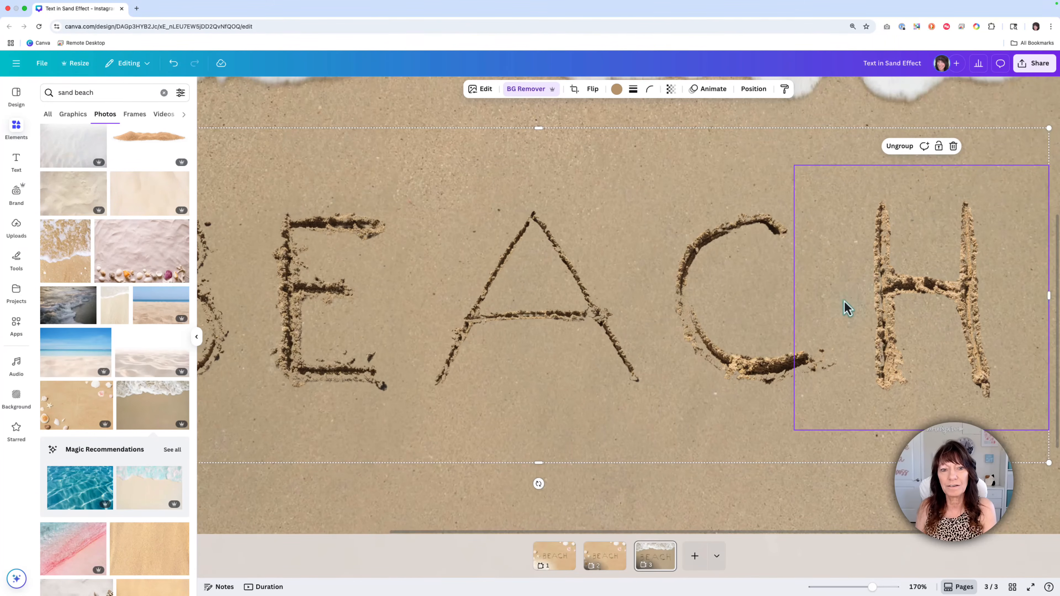
pyautogui.scroll(-5, 661, 304)
pyautogui.scroll(1, 661, 304)
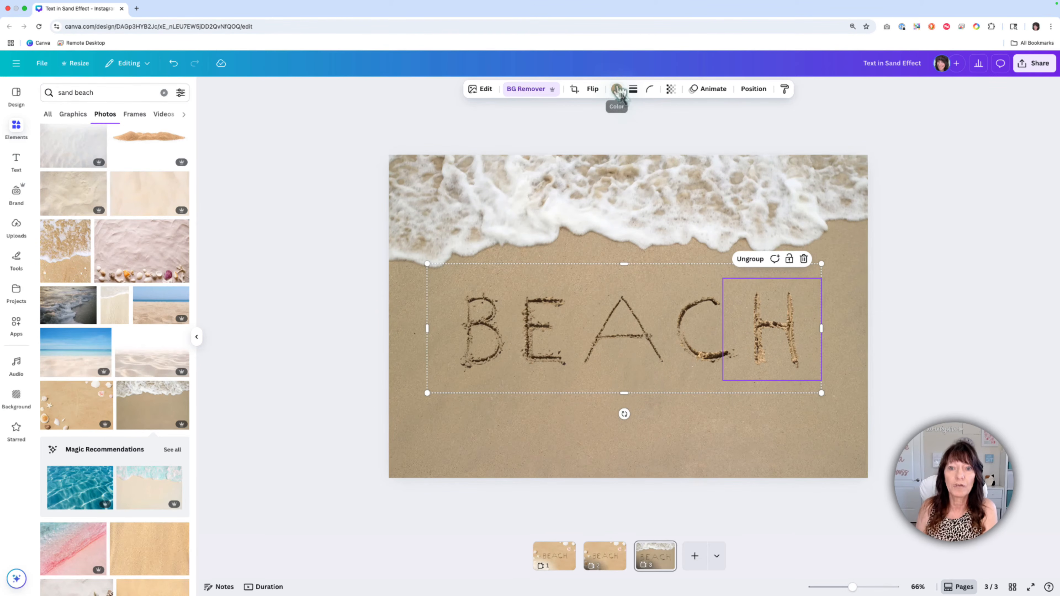
pyautogui.click(617, 90)
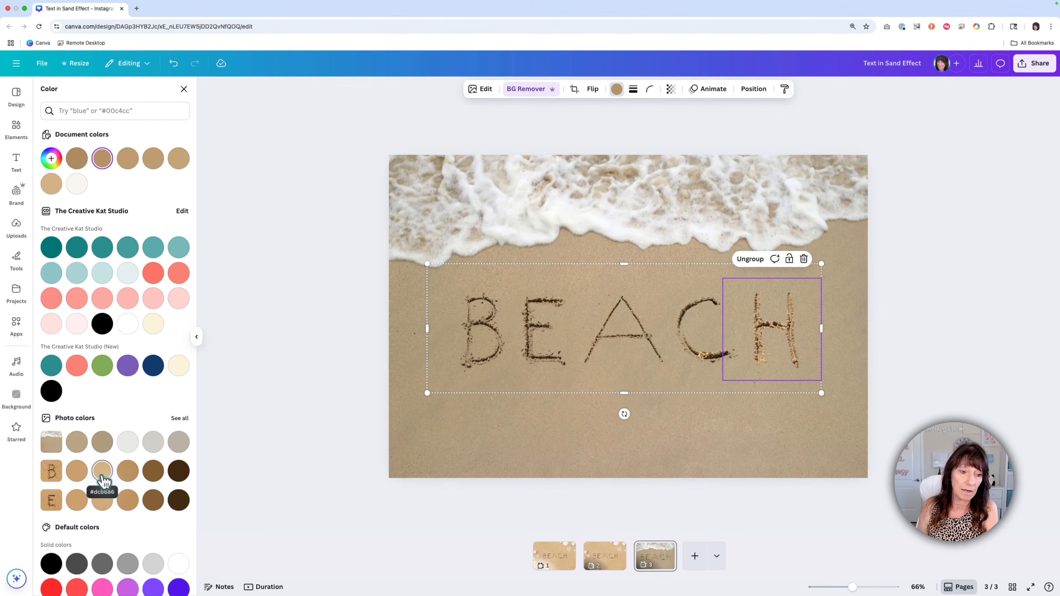
pyautogui.click(701, 326)
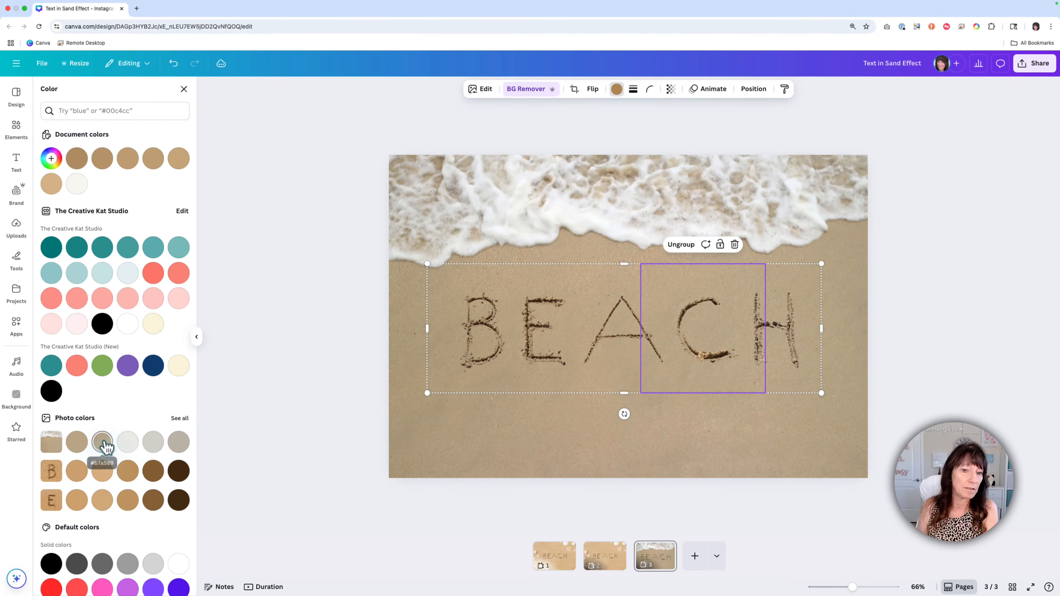
pyautogui.click(625, 350)
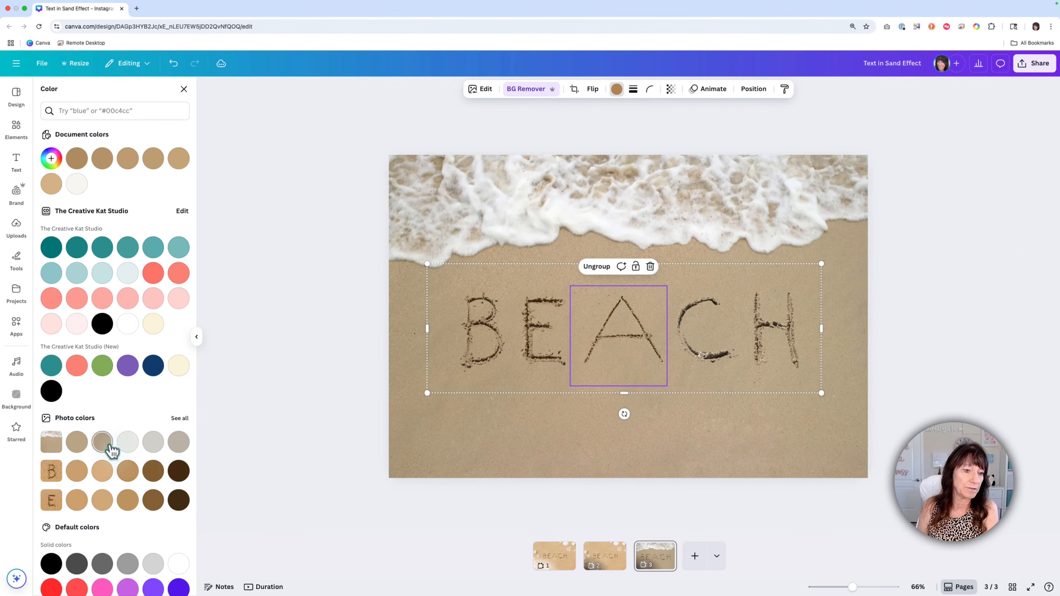
pyautogui.click(536, 358)
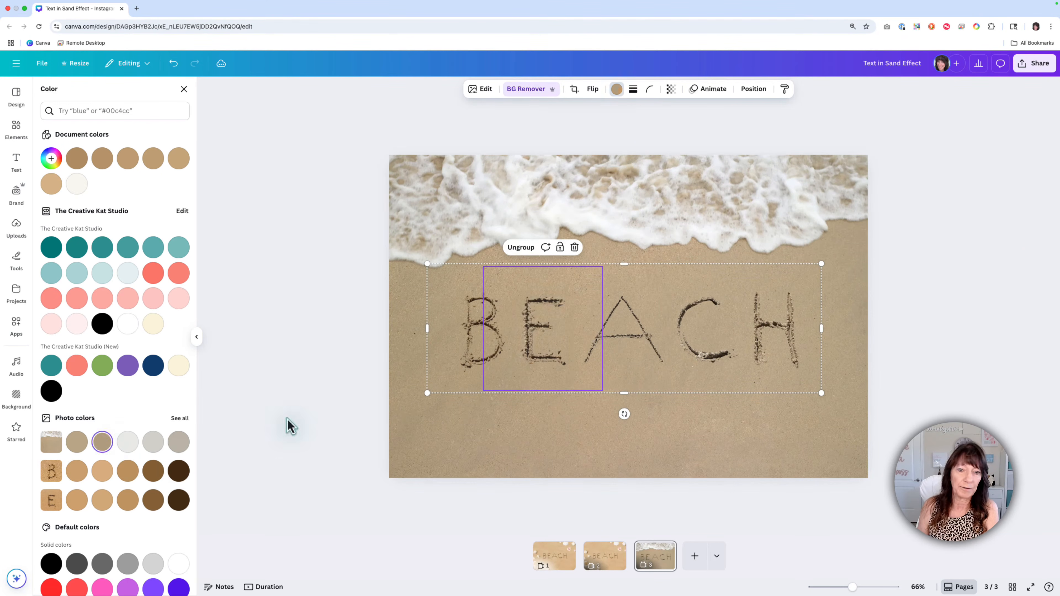
pyautogui.click(484, 360)
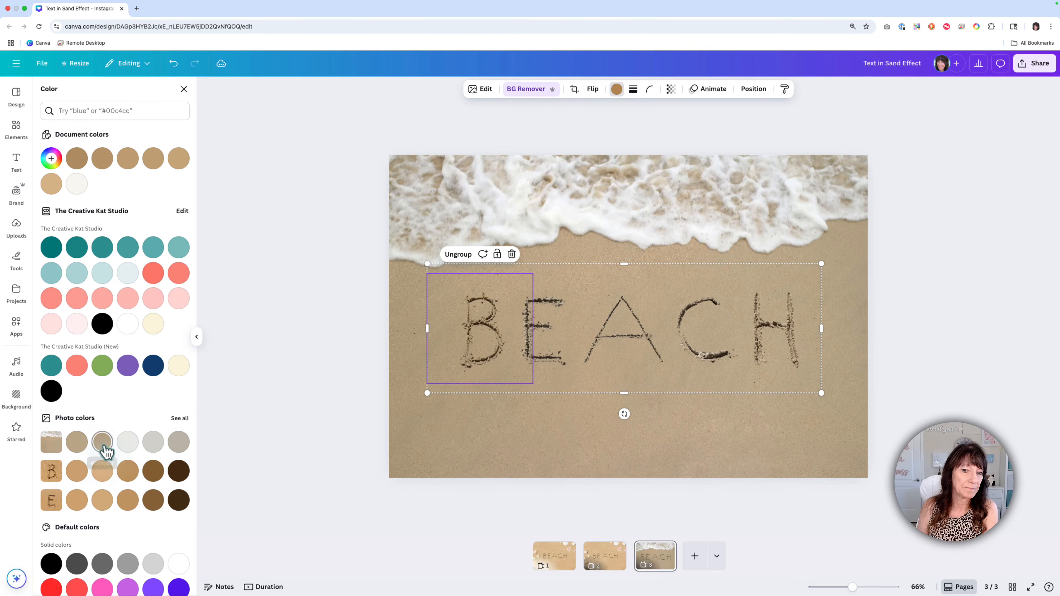
pyautogui.click(394, 379)
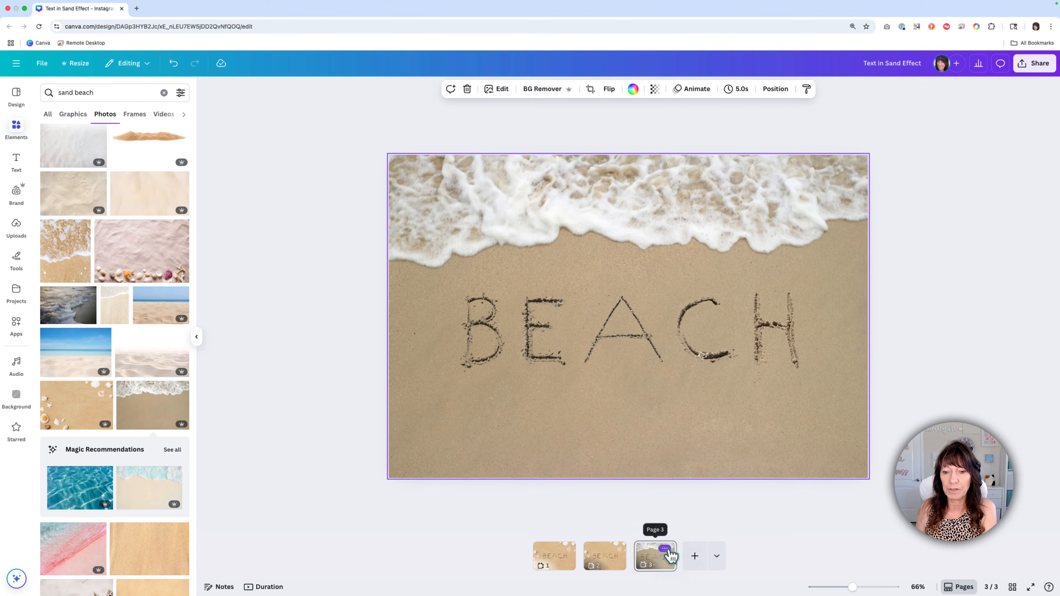
# Step: Duplicate page 3 and move the BEACH letters on the copy up until their tops overlap the foam edge
pyautogui.click(666, 550)
pyautogui.click(705, 363)
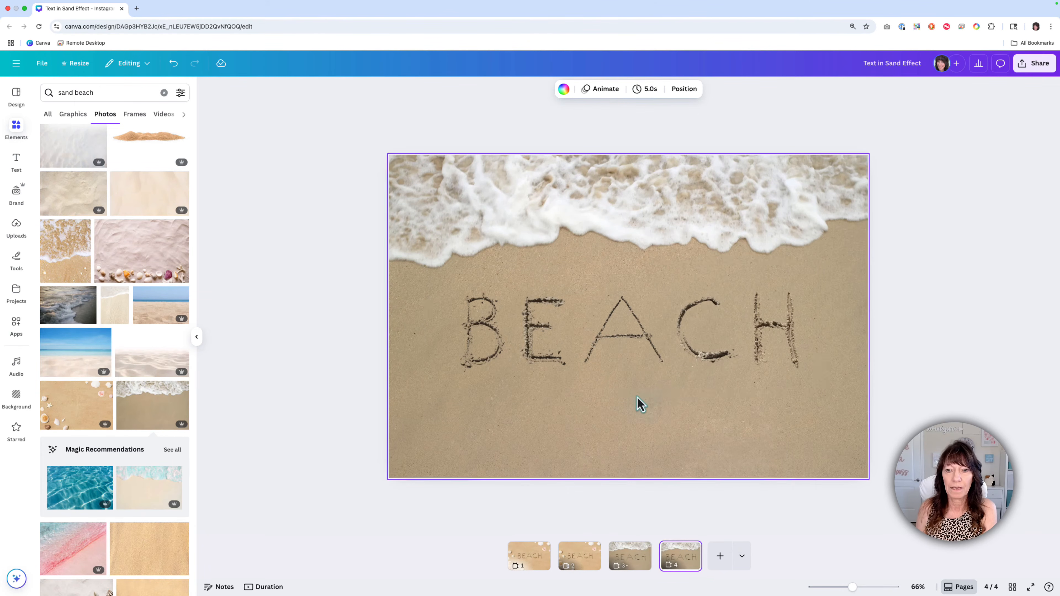
pyautogui.click(620, 381)
pyautogui.moveTo(620, 381); pyautogui.dragTo(618, 323)
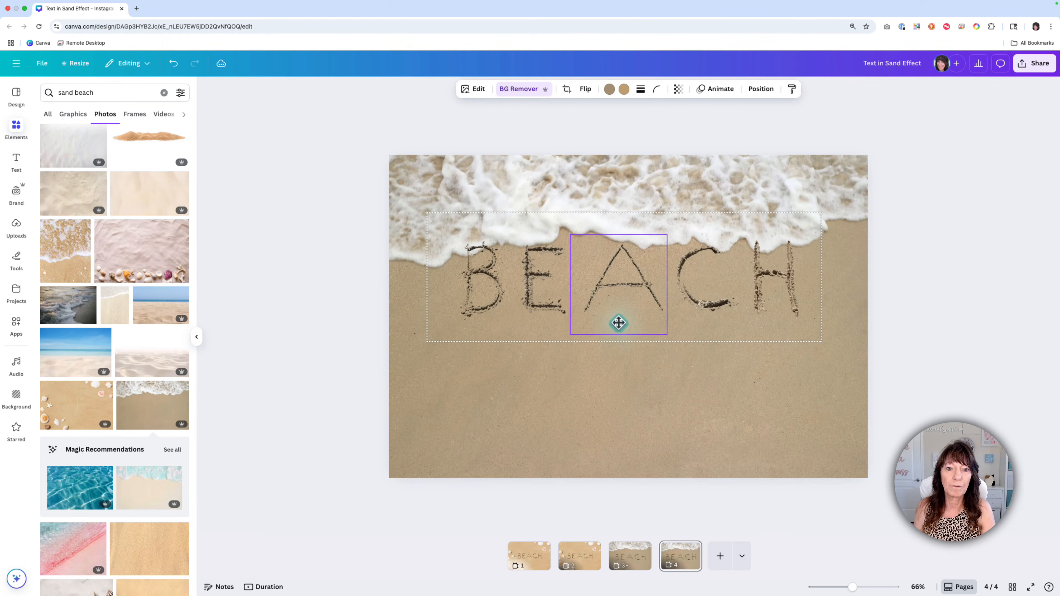
pyautogui.scroll(5, 618, 323)
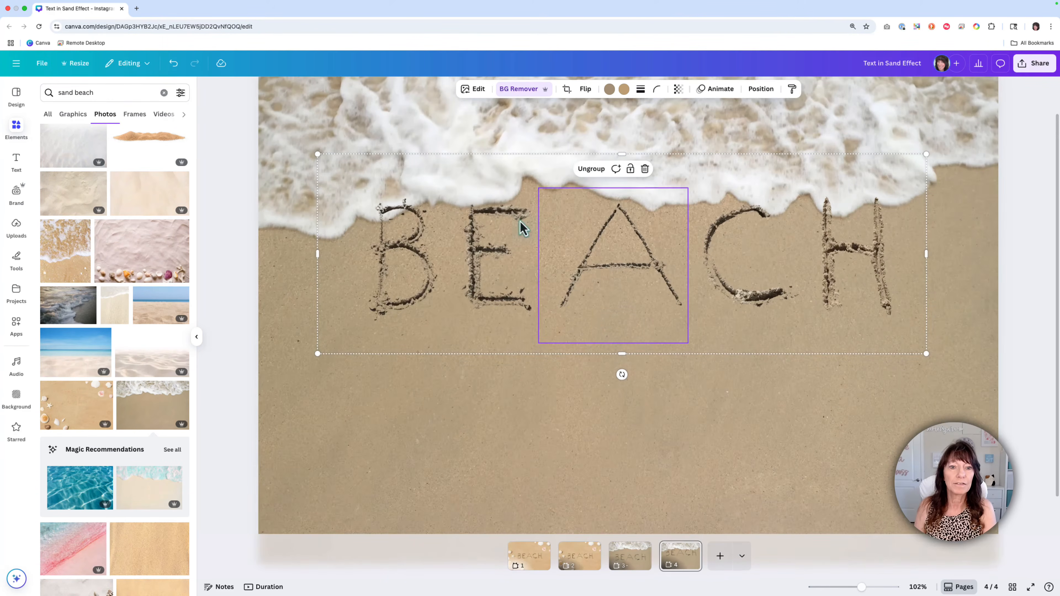
pyautogui.moveTo(616, 296); pyautogui.dragTo(612, 280)
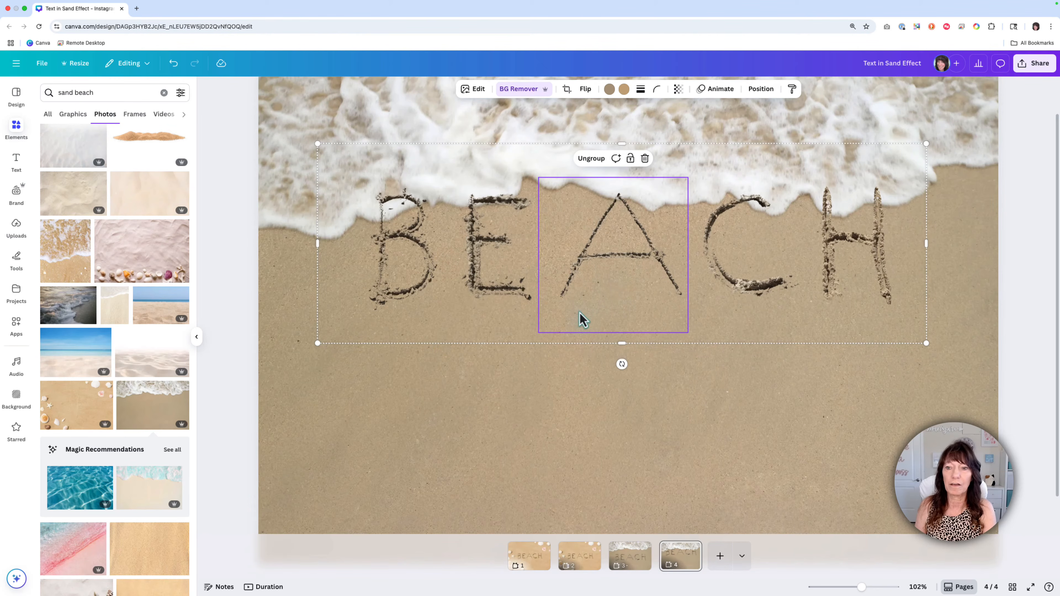
pyautogui.scroll(-5, 588, 279)
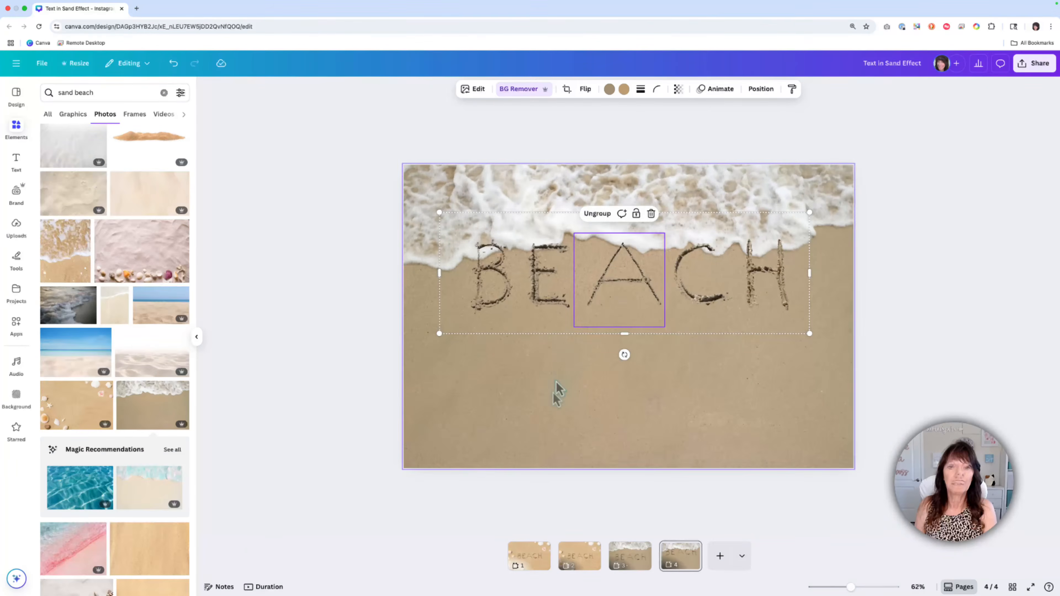
# Step: Separate the foamy wave from page 4's background photo with Magic Grab so it covers the tops of the letters
pyautogui.click(560, 388)
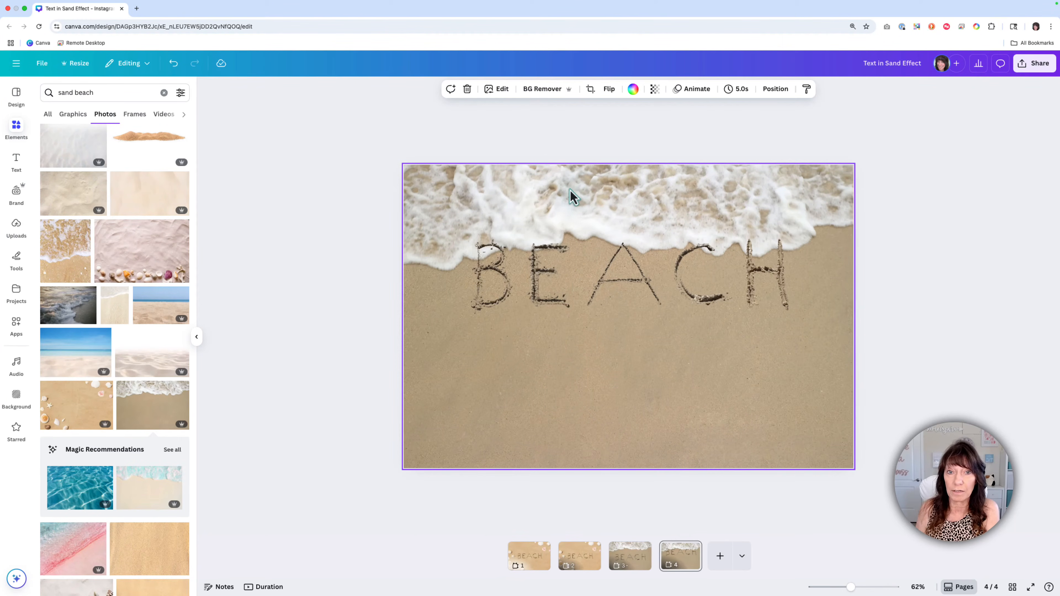
pyautogui.click(502, 89)
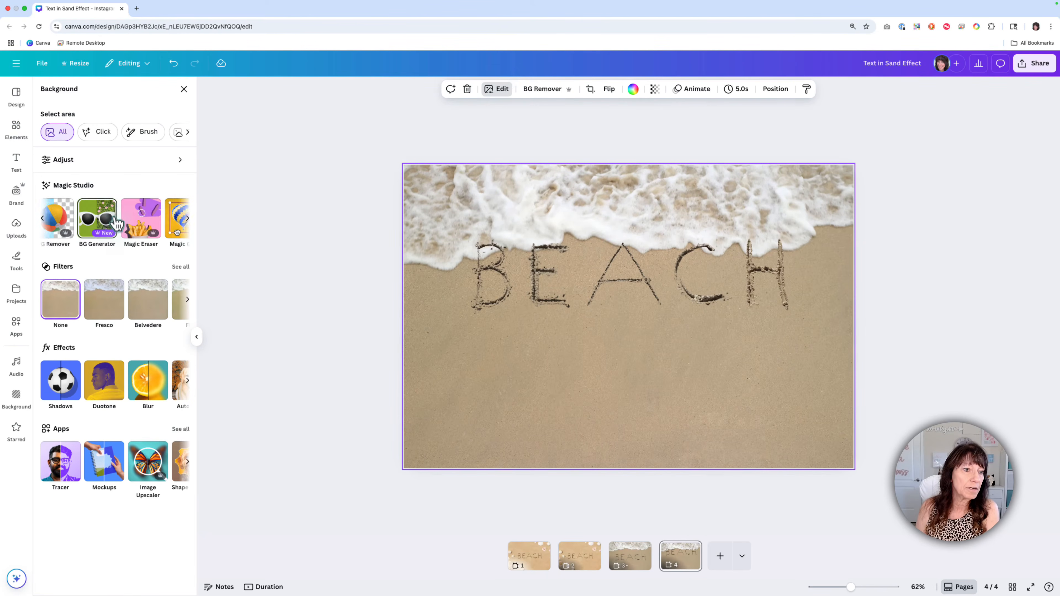
pyautogui.hscroll(3, 117, 223)
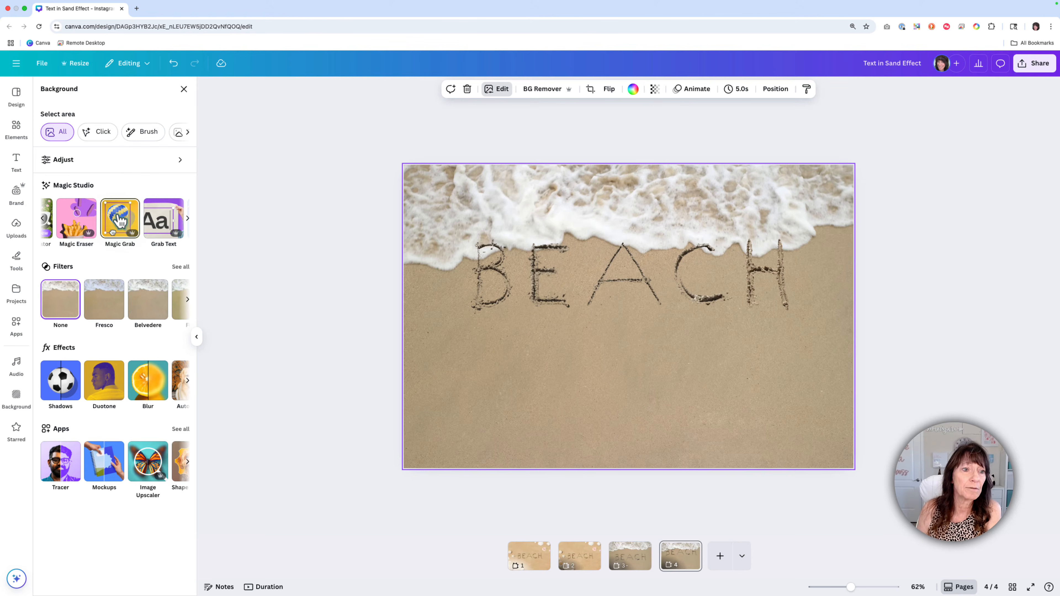
pyautogui.click(120, 221)
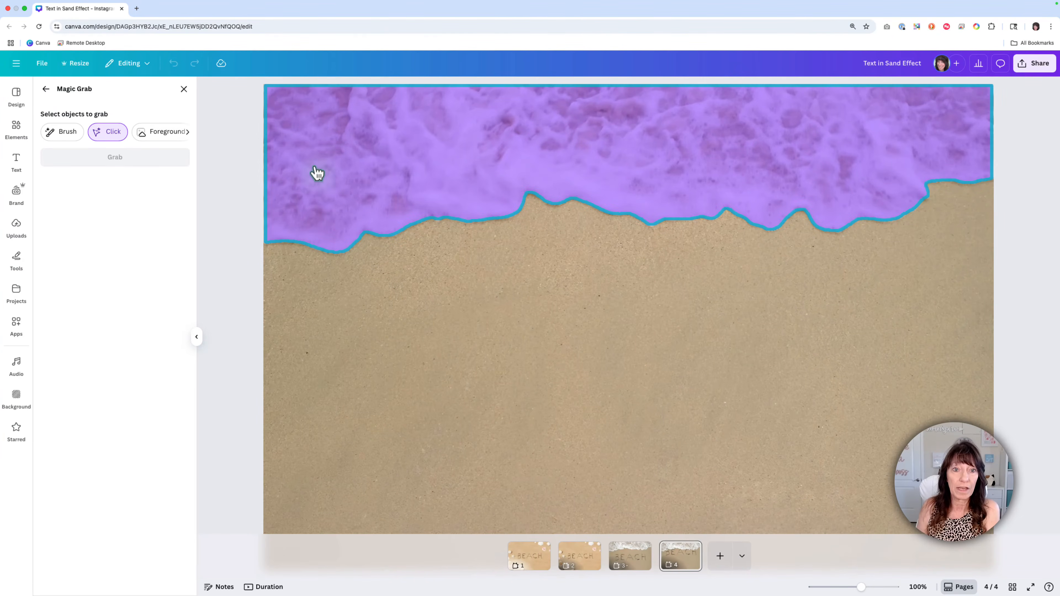
pyautogui.click(505, 173)
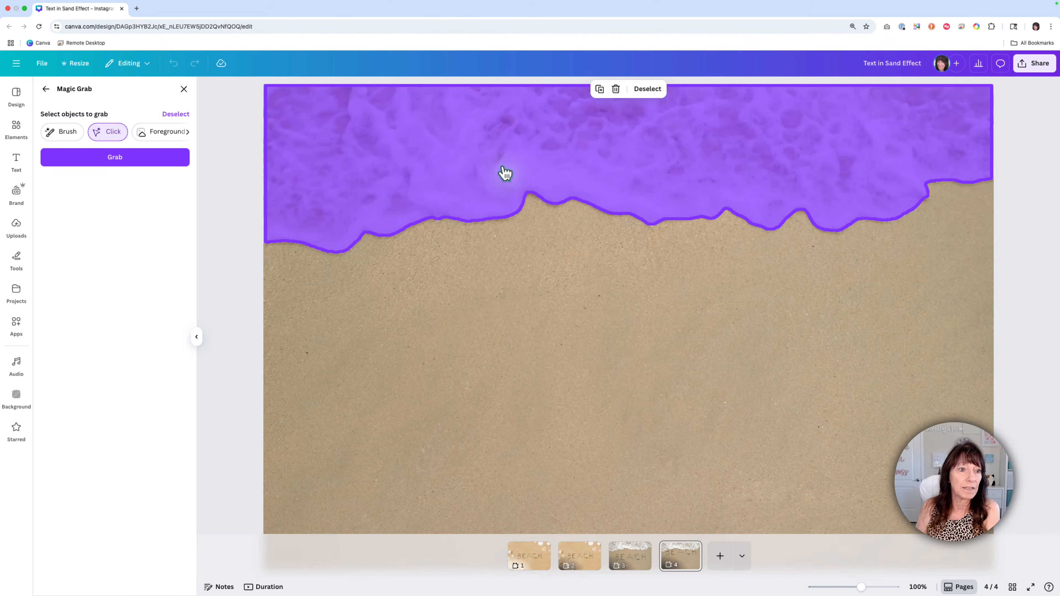
pyautogui.click(136, 163)
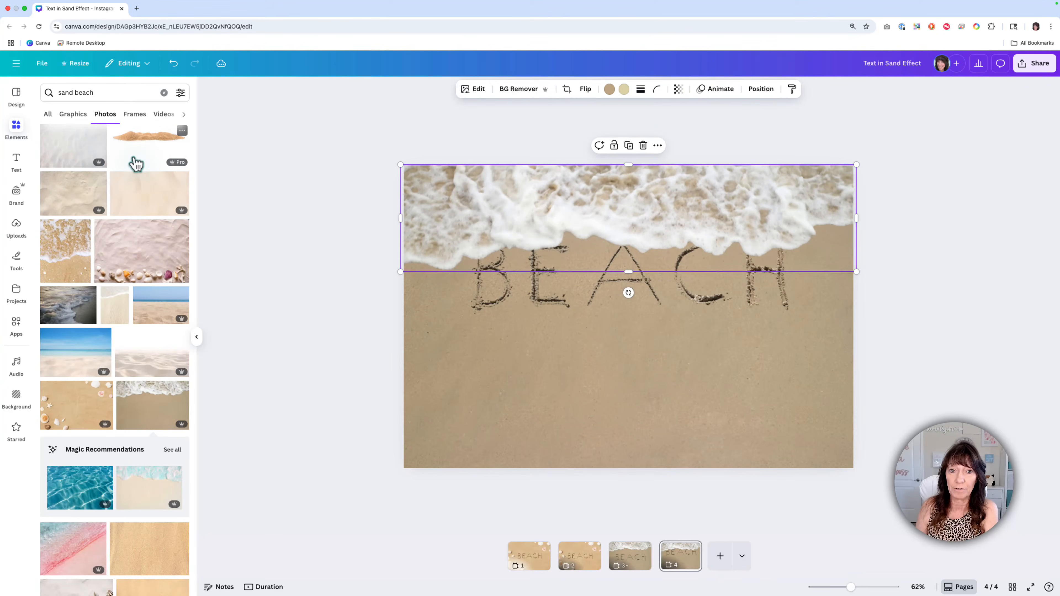
pyautogui.click(342, 350)
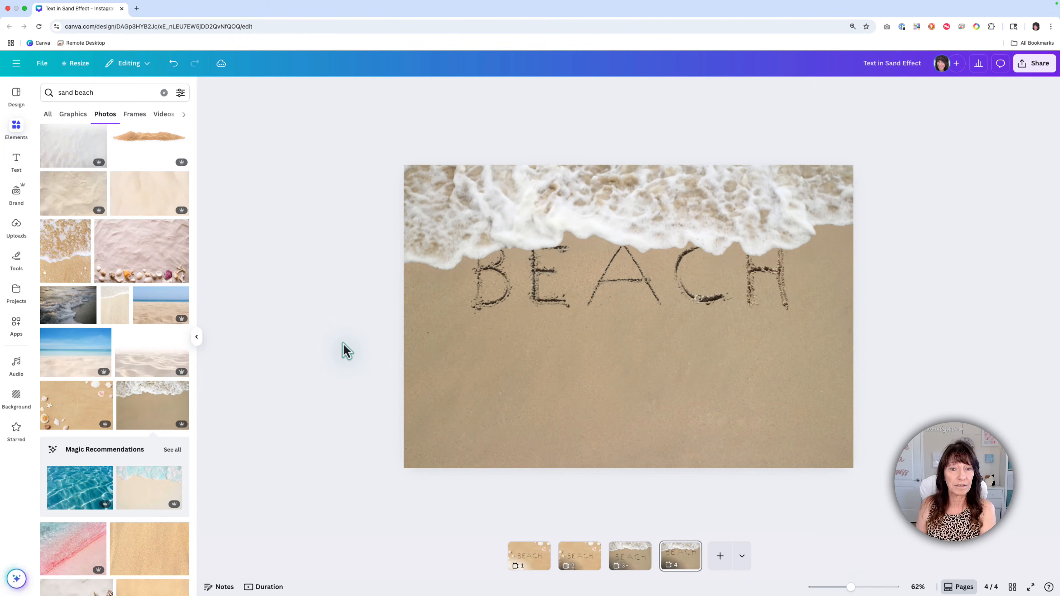
pyautogui.scroll(5, 656, 343)
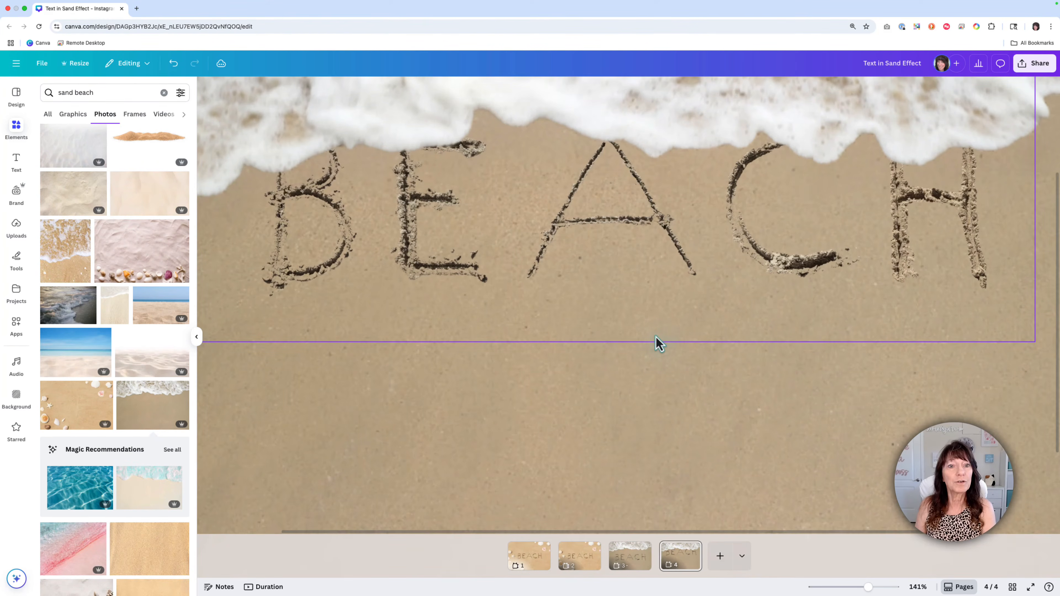
pyautogui.scroll(-5, 655, 336)
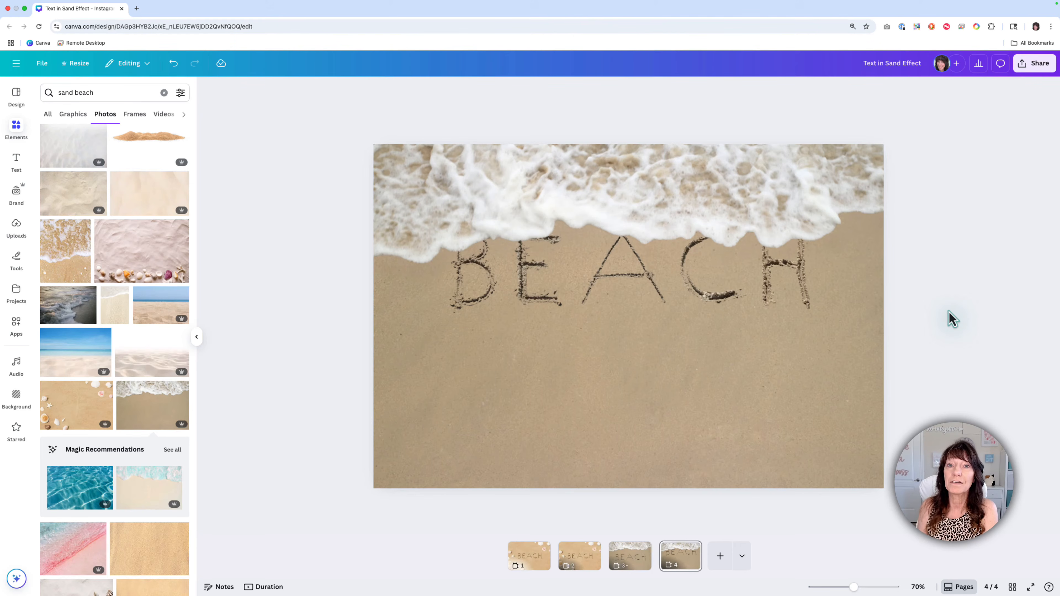
# Step: Duplicate the grabbed wave cutout and align the copy exactly over the original
pyautogui.click(653, 210)
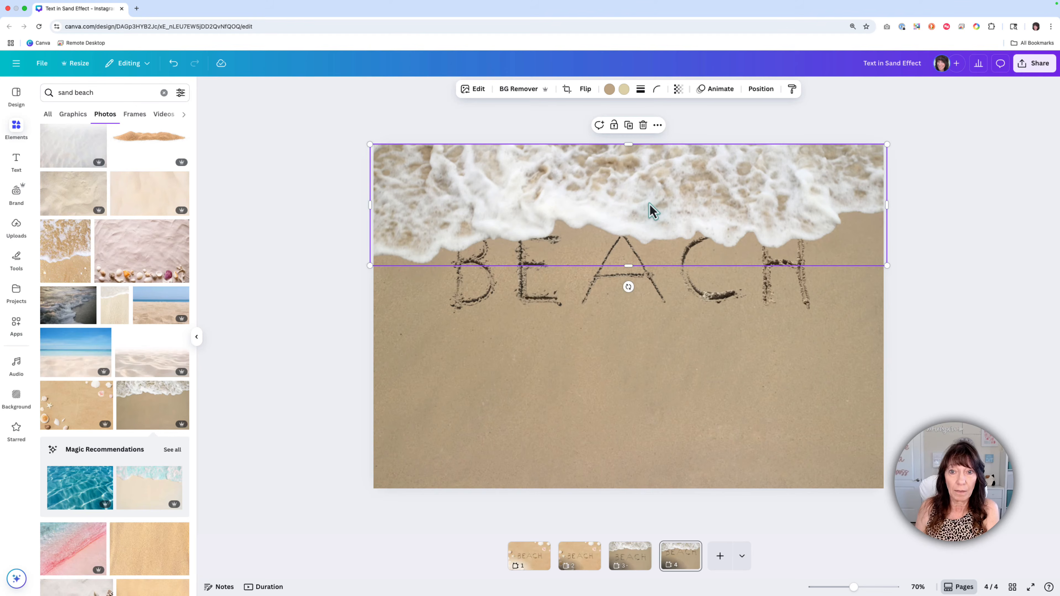
pyautogui.moveTo(653, 210)
pyautogui.mouseDown()
pyautogui.moveTo(627, 208)
pyautogui.moveTo(653, 202)
pyautogui.moveTo(650, 464)
pyautogui.moveTo(650, 204)
pyautogui.mouseUp()
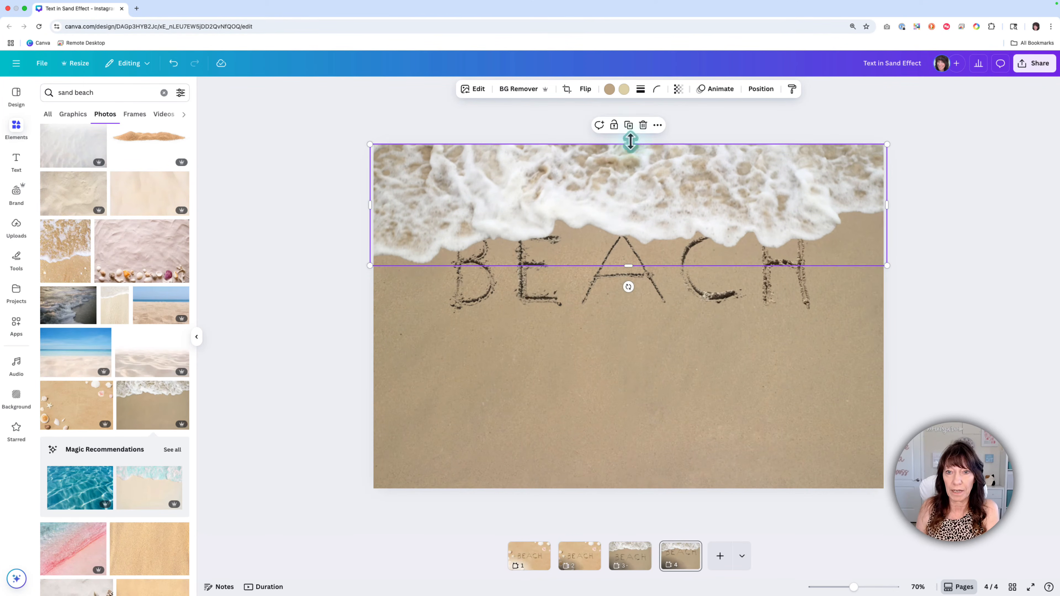
pyautogui.click(628, 125)
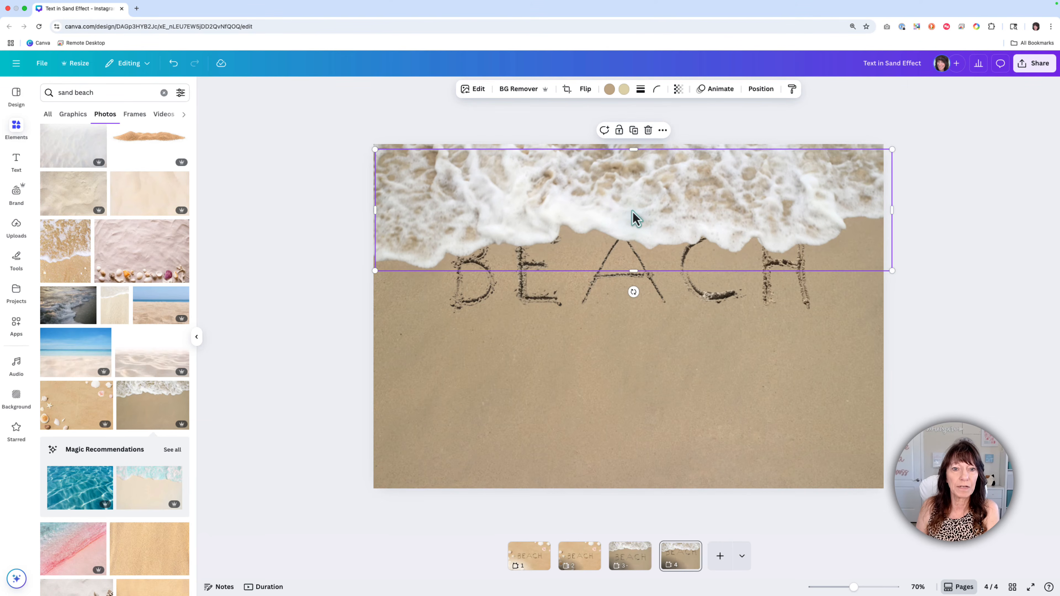
pyautogui.moveTo(631, 217); pyautogui.dragTo(627, 209)
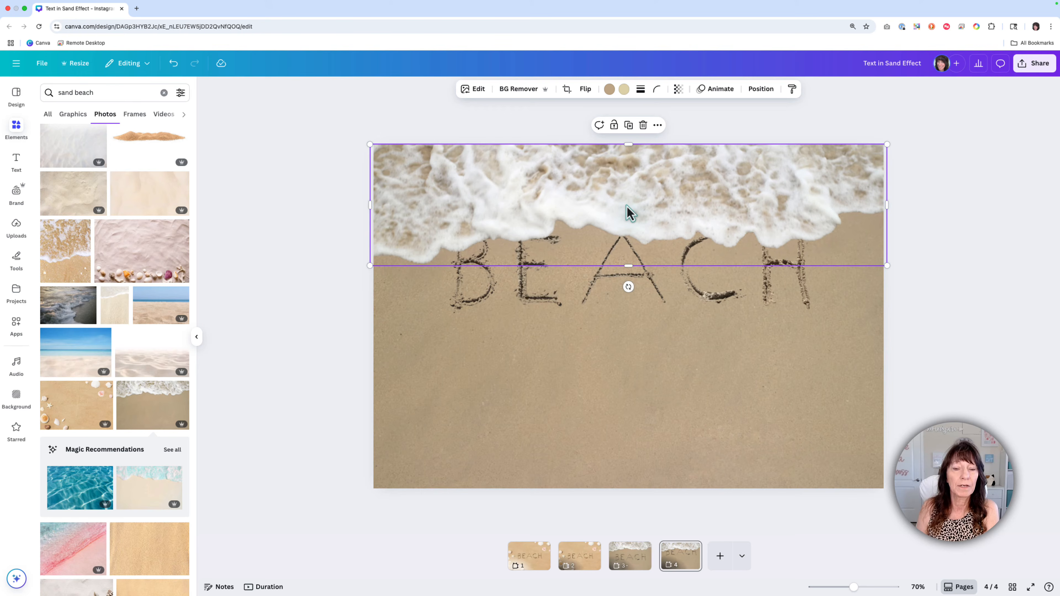
# Step: Apply a custom Duotone effect to the top wave copy with the highlights color set to black, #000000
pyautogui.click(481, 93)
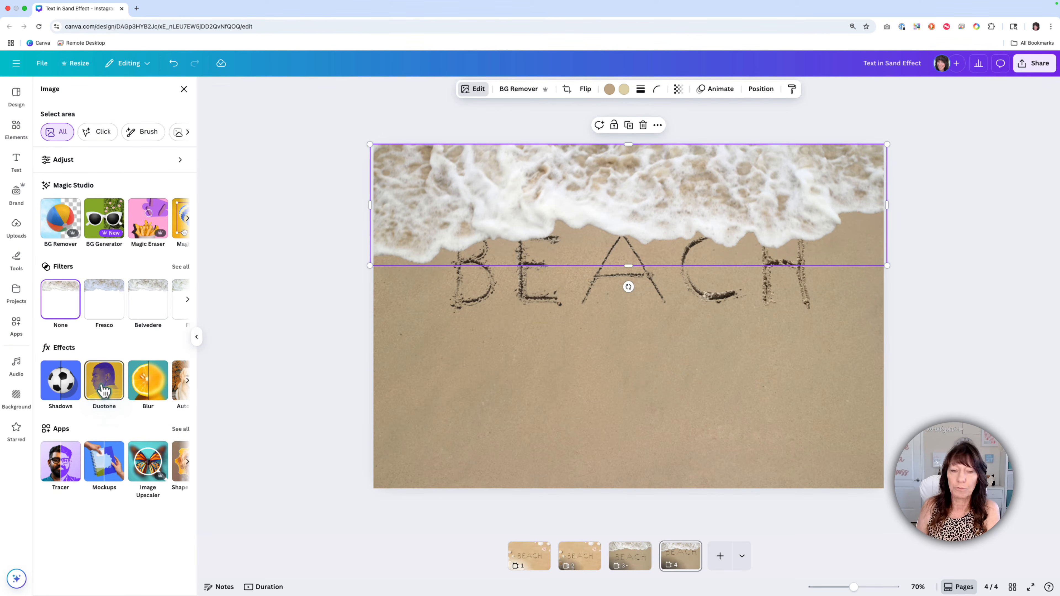
pyautogui.click(105, 389)
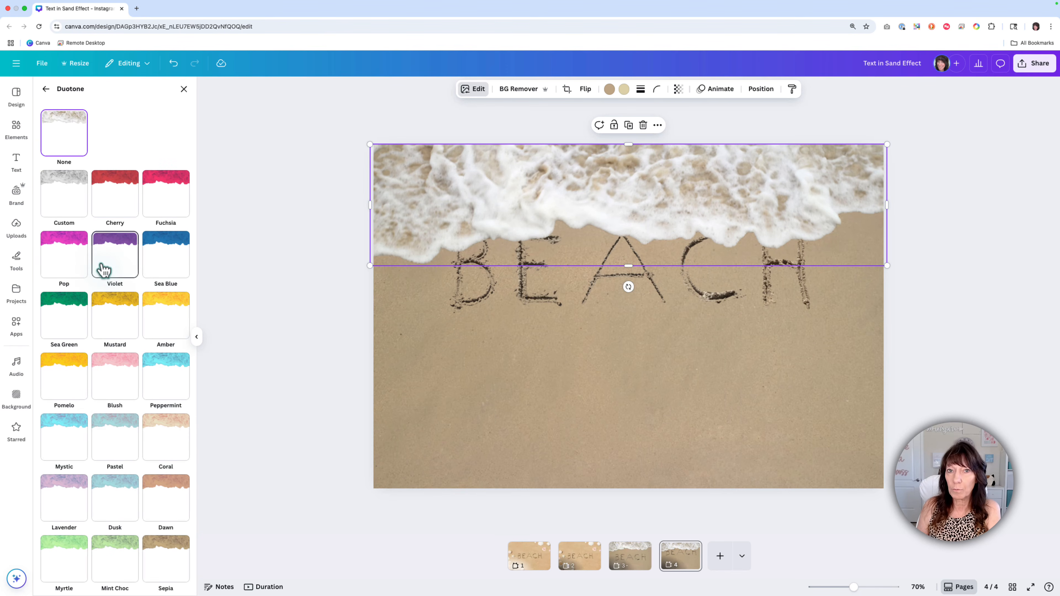
pyautogui.click(74, 203)
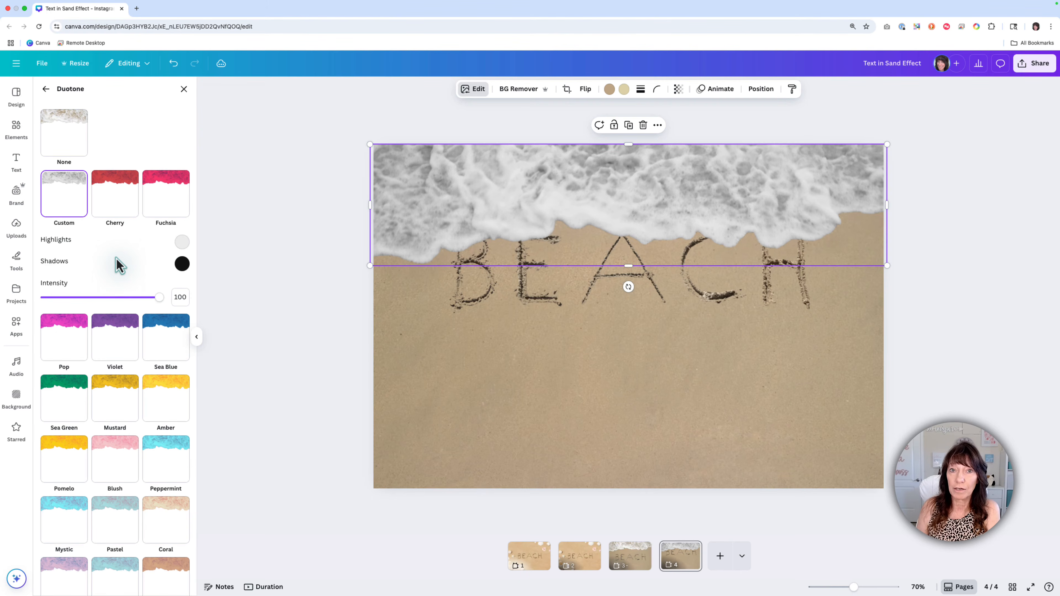
pyautogui.click(181, 242)
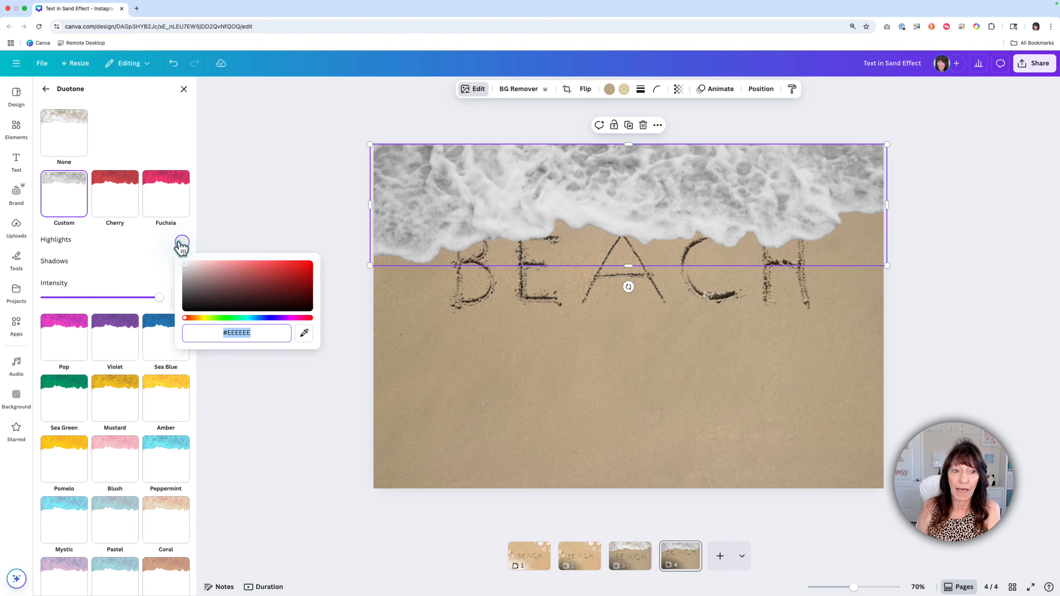
pyautogui.moveTo(185, 271); pyautogui.dragTo(172, 323)
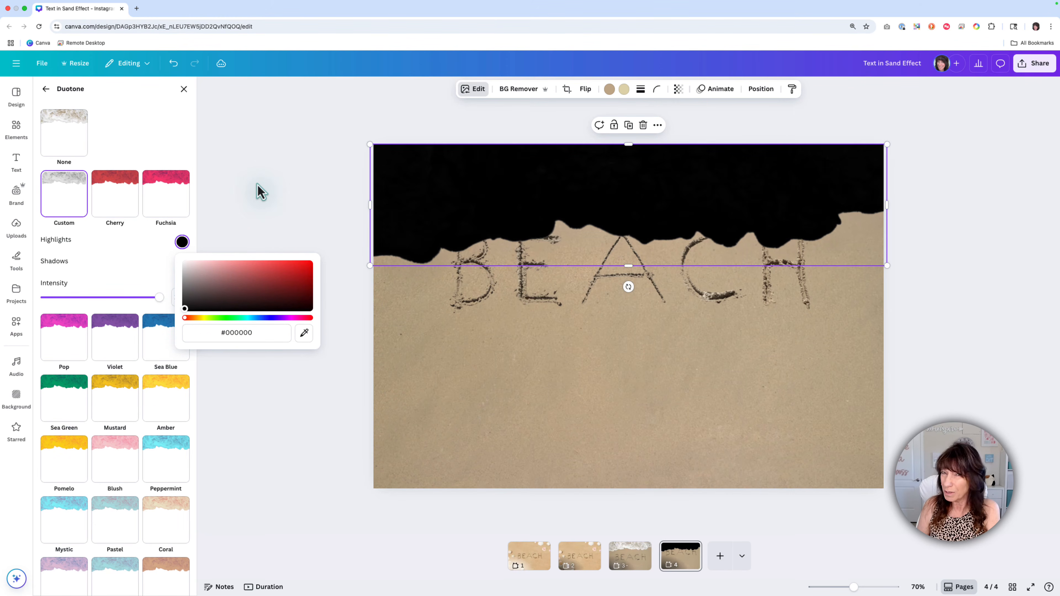
pyautogui.press('Escape')
pyautogui.press('Escape')
pyautogui.press('Escape')
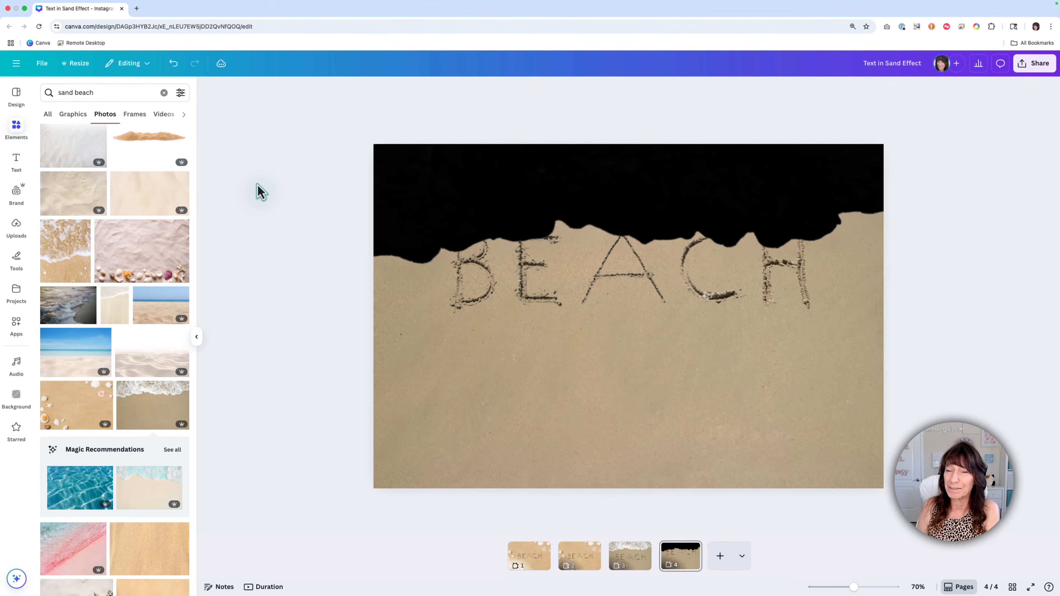
pyautogui.click(422, 193)
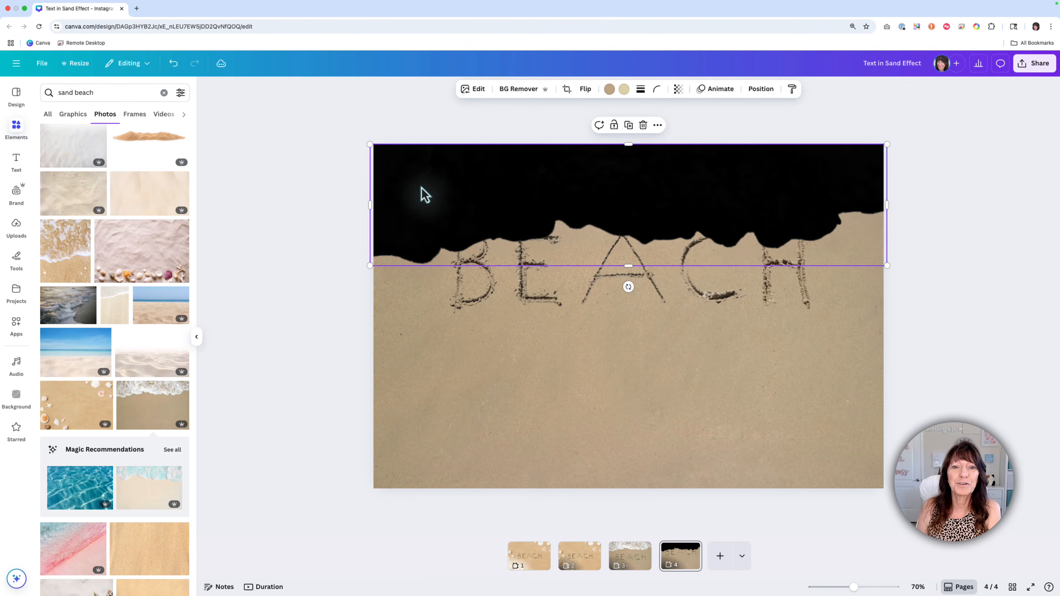
# Step: Blur the whole black wave copy with an intensity of 50
pyautogui.click(479, 90)
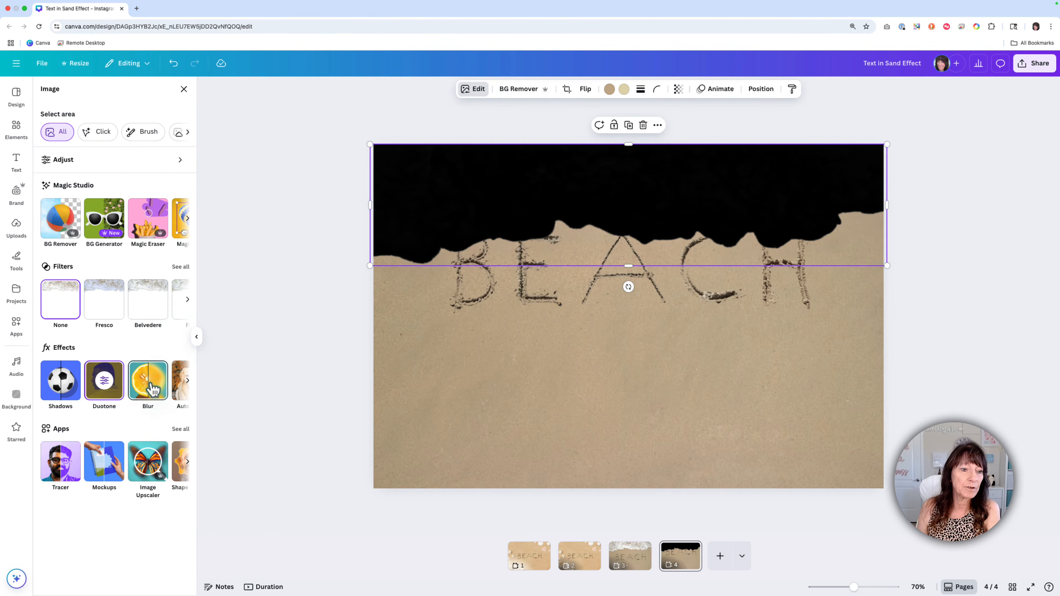
pyautogui.click(151, 391)
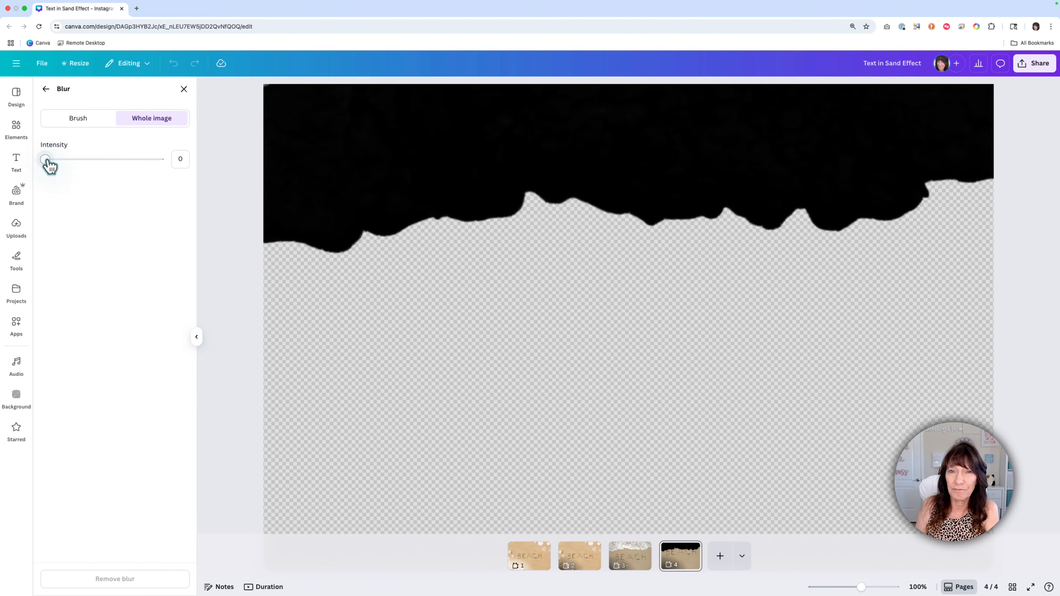
pyautogui.moveTo(48, 163); pyautogui.dragTo(104, 166)
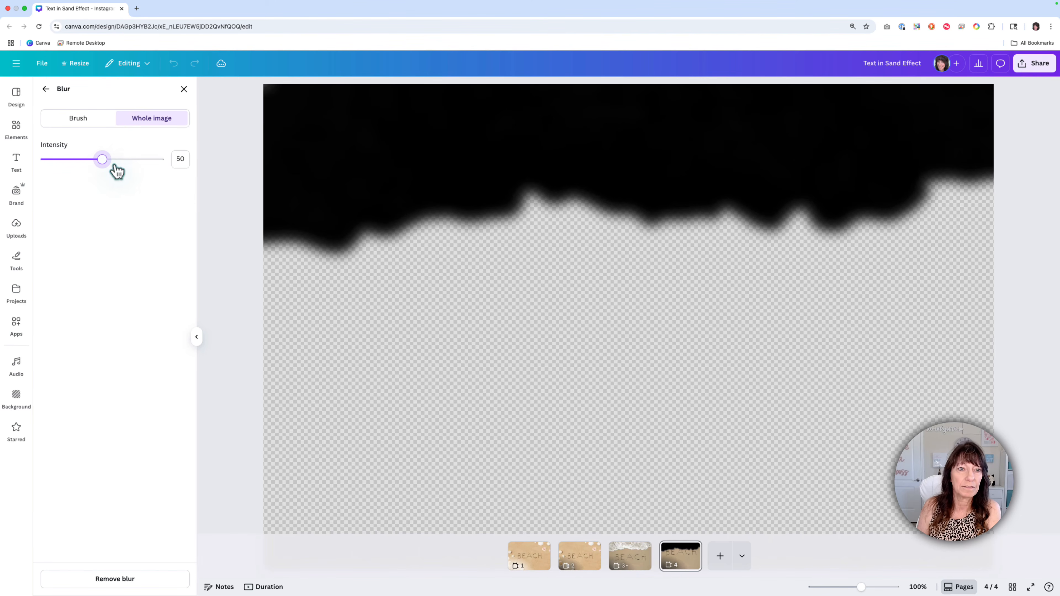
pyautogui.click(198, 339)
pyautogui.click(213, 260)
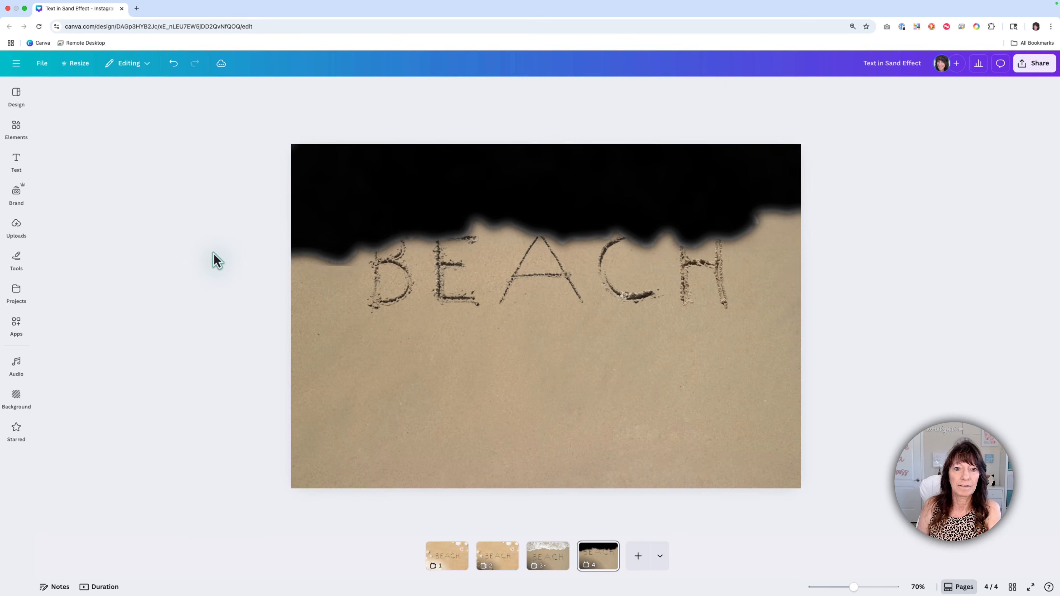
# Step: Move the blurred black wave one layer down so it sits beneath the original foamy wave
pyautogui.click(358, 213)
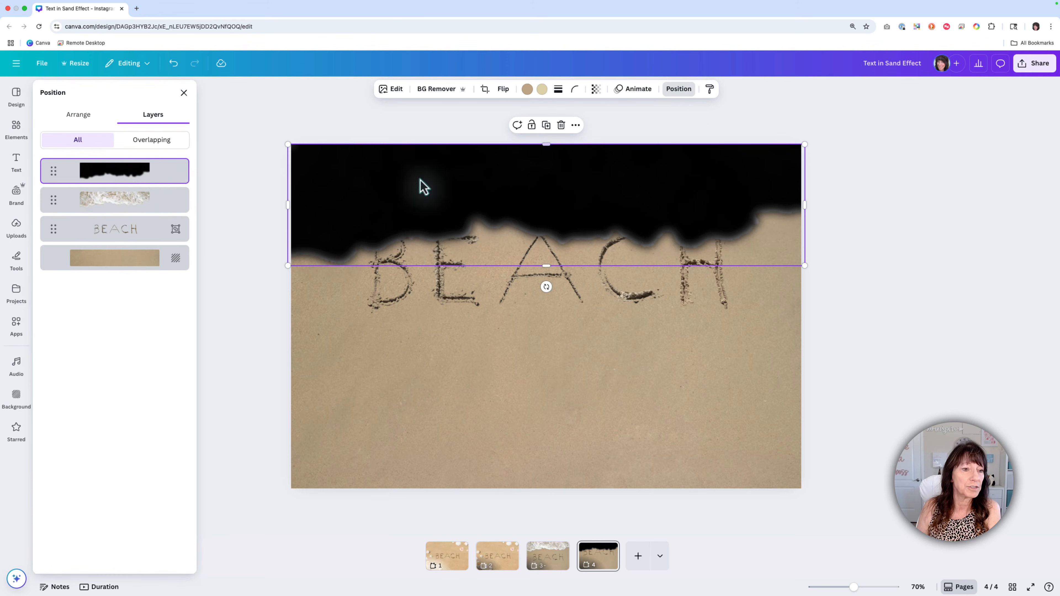
pyautogui.moveTo(166, 175); pyautogui.dragTo(166, 216)
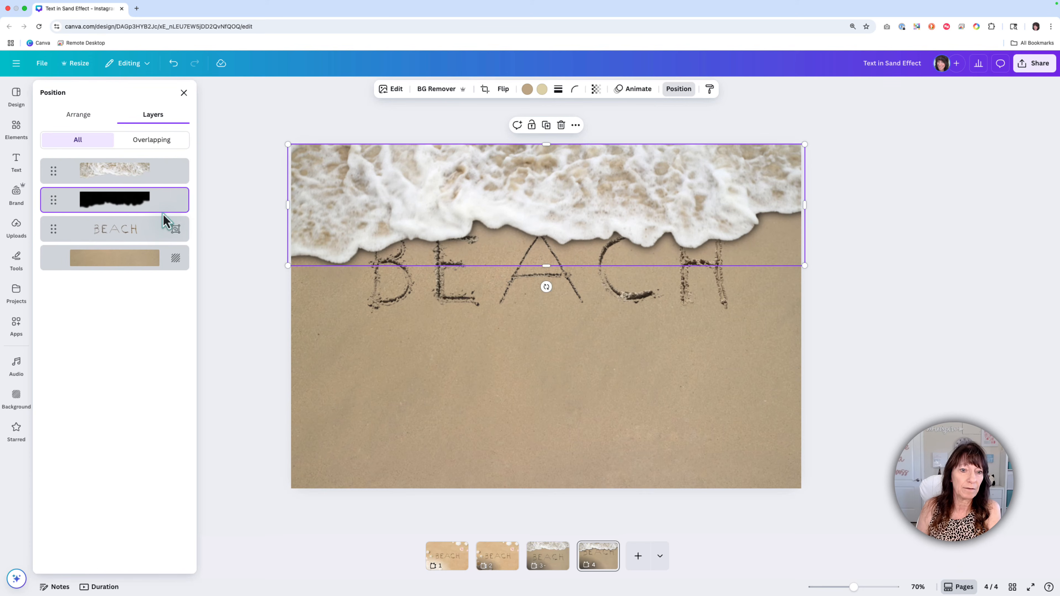
pyautogui.click(269, 246)
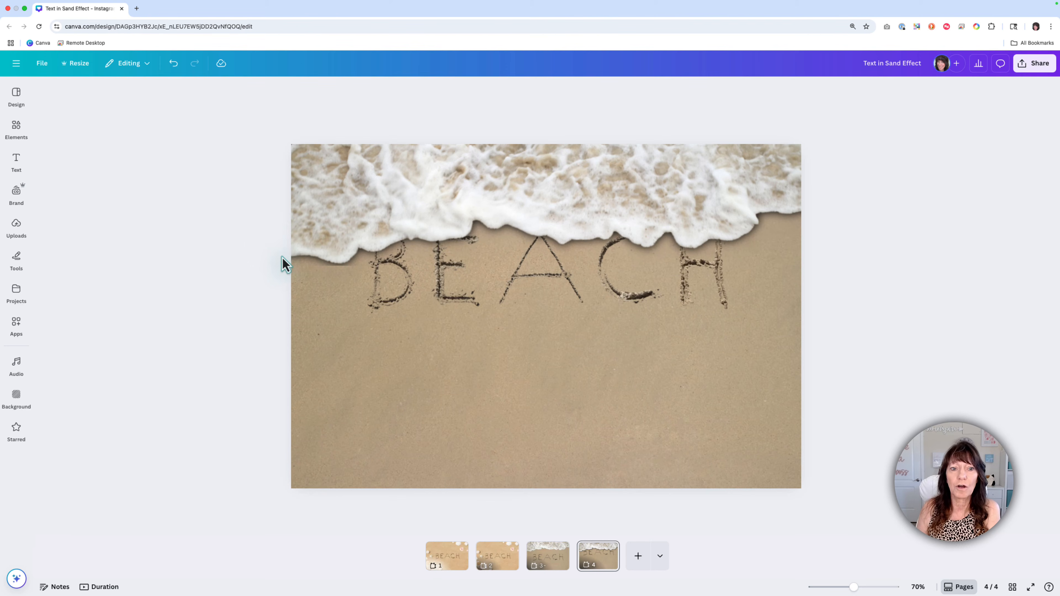
# Step: Select the black shadow layer beneath the wave and lower its transparency value to 45
pyautogui.click(304, 269)
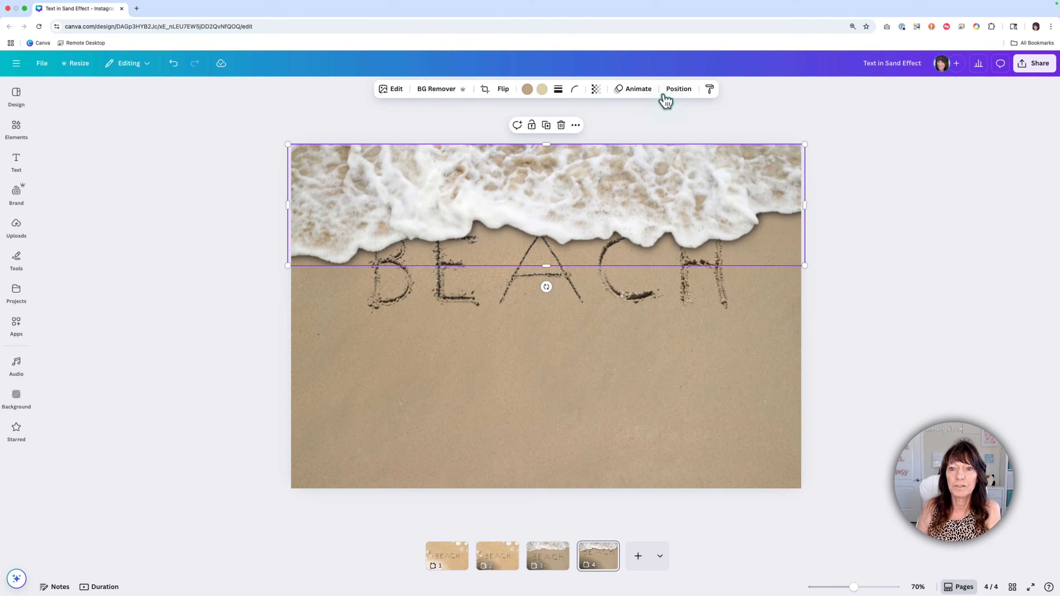
pyautogui.click(678, 88)
pyautogui.click(181, 193)
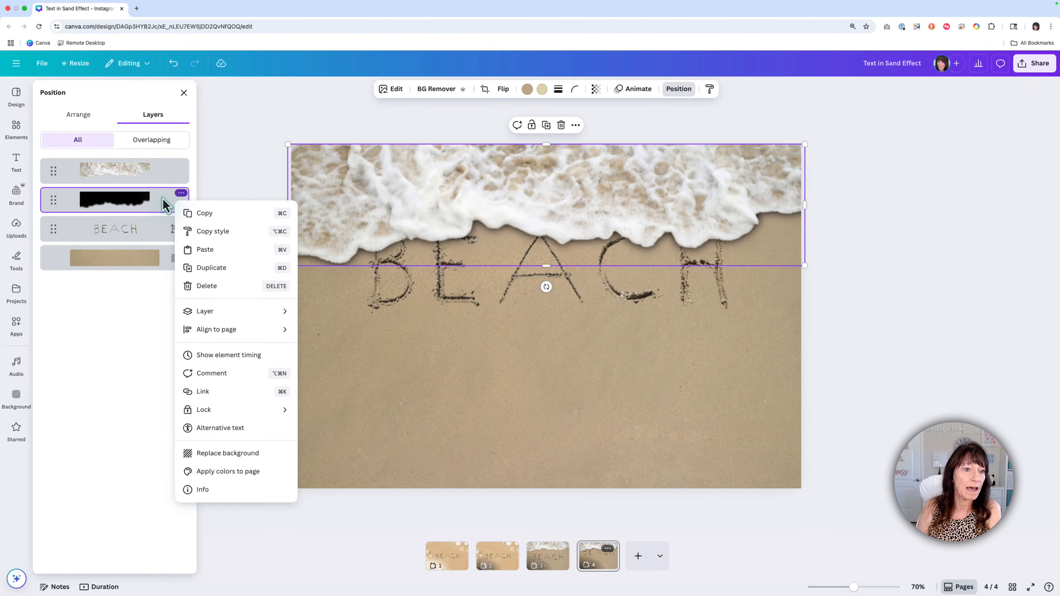
pyautogui.click(161, 207)
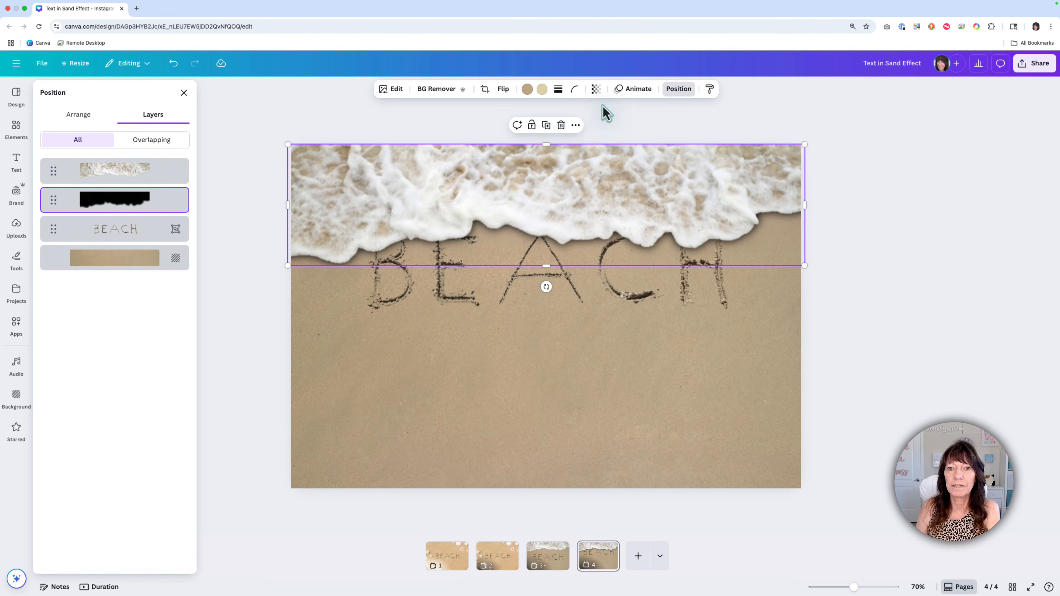
pyautogui.click(600, 93)
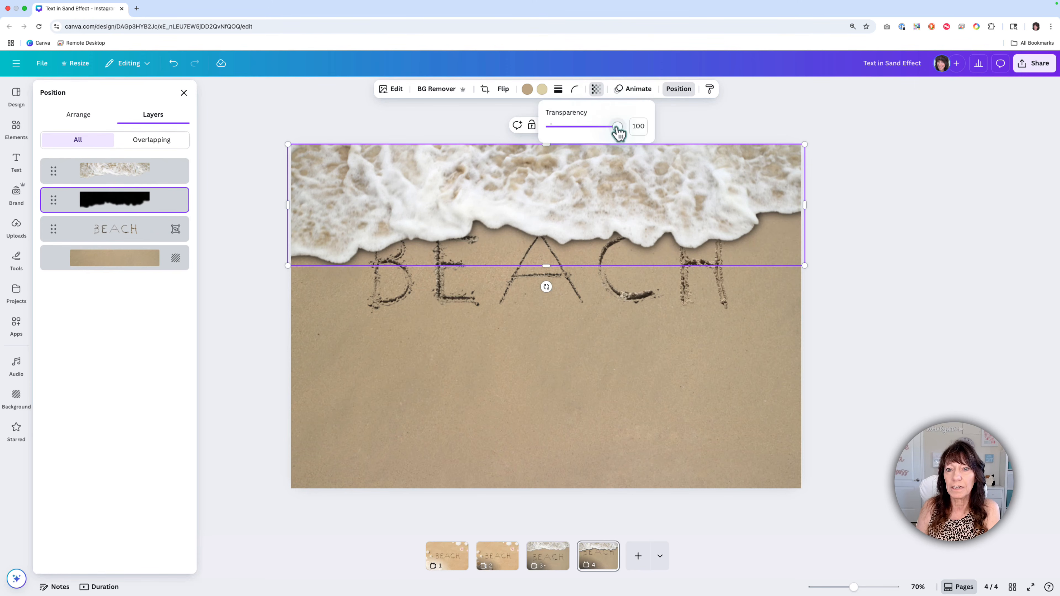
pyautogui.moveTo(620, 127); pyautogui.dragTo(582, 127)
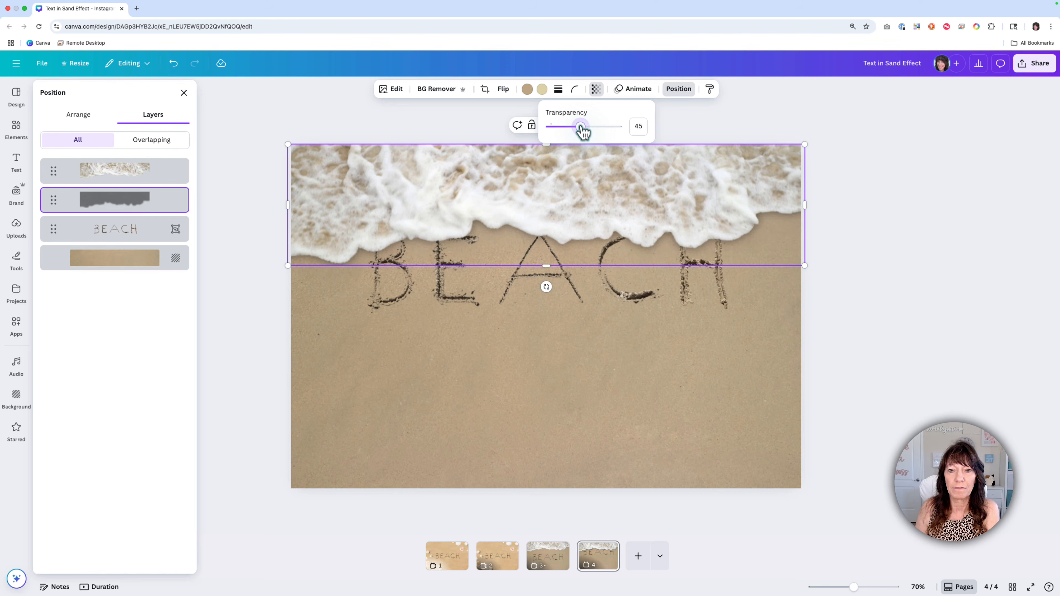
pyautogui.click(936, 260)
pyautogui.click(890, 261)
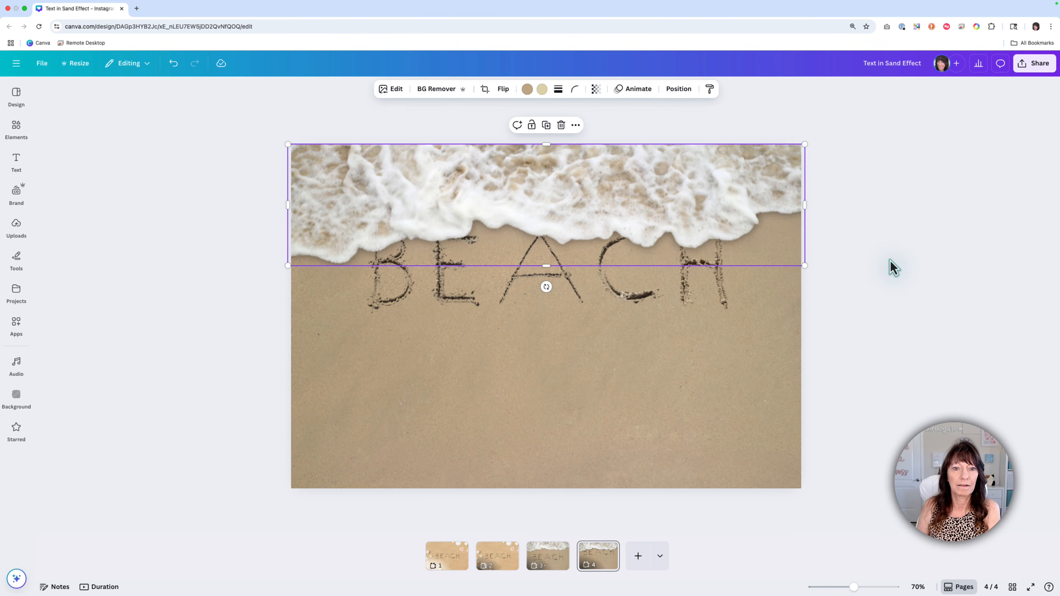
pyautogui.click(890, 260)
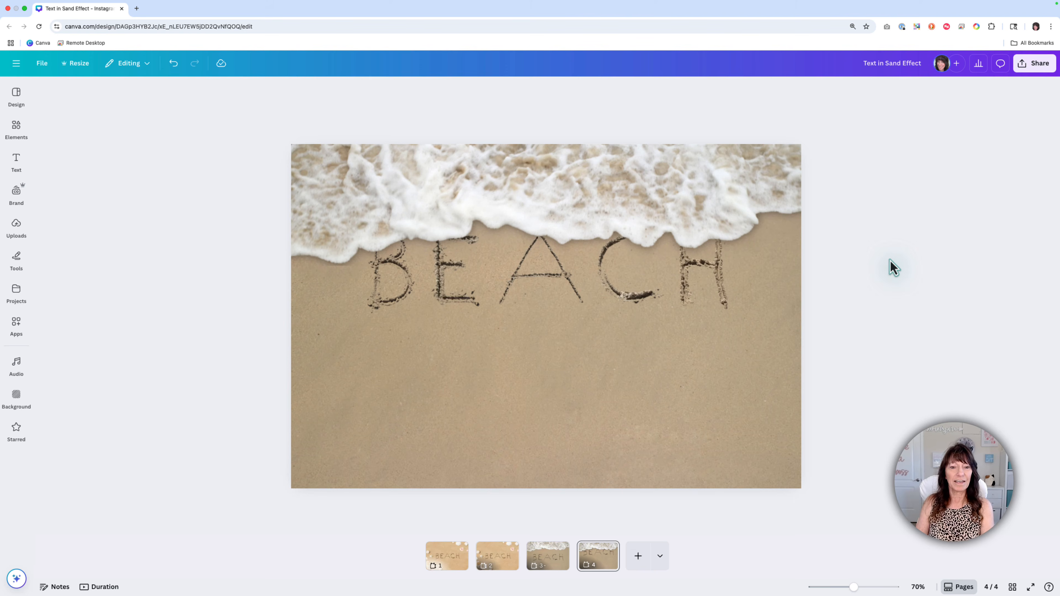